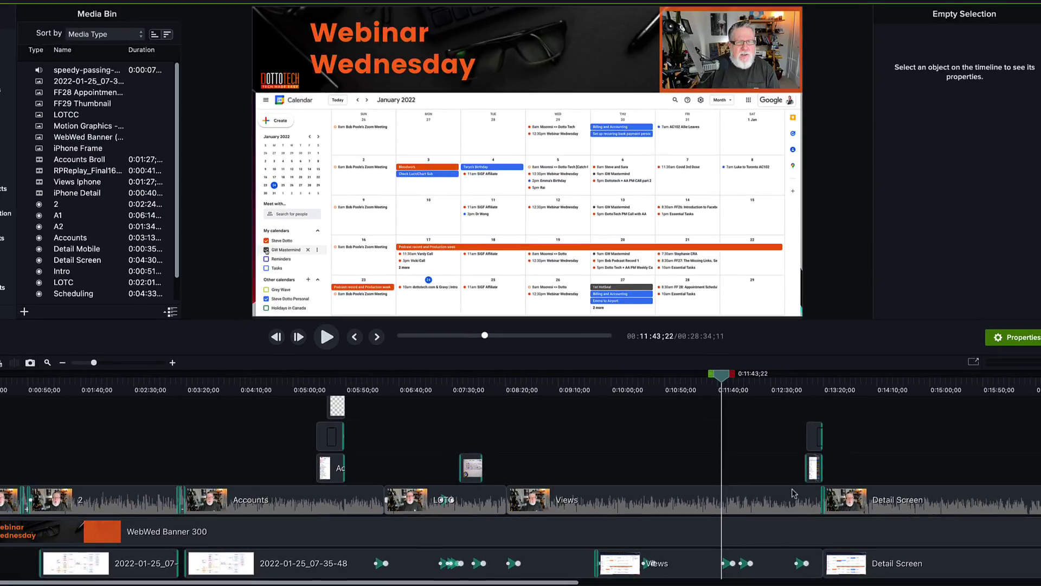
Zoom the timeline in and play to 0:11:56;13, where the calendar's Day/Week/Month view list appears
{"action": "left_click", "coordinate": [101, 363]}
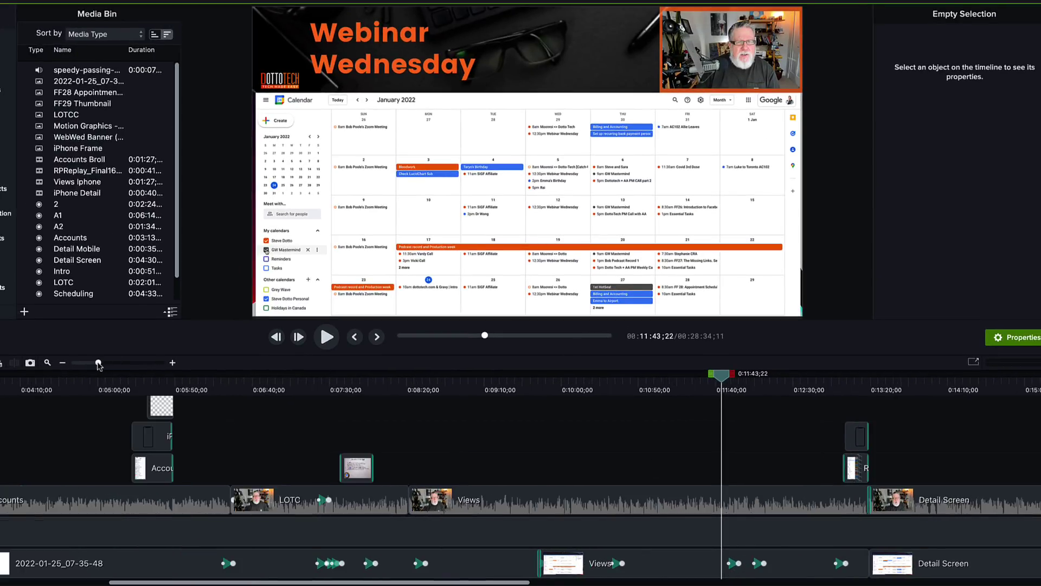
{"action": "left_click_drag", "start_coordinate": [101, 363], "coordinate": [109, 363]}
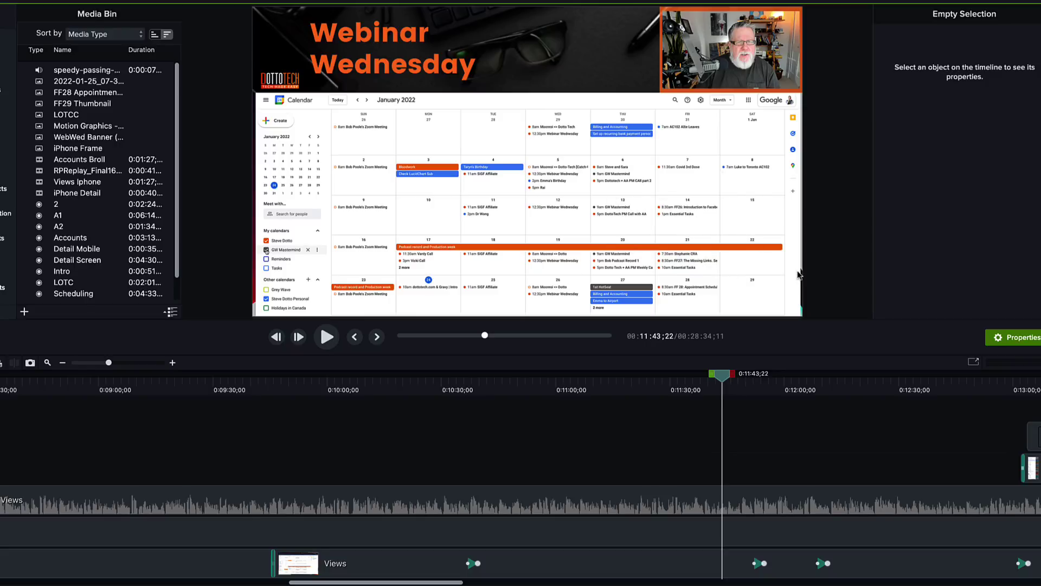
{"action": "key", "text": "space"}
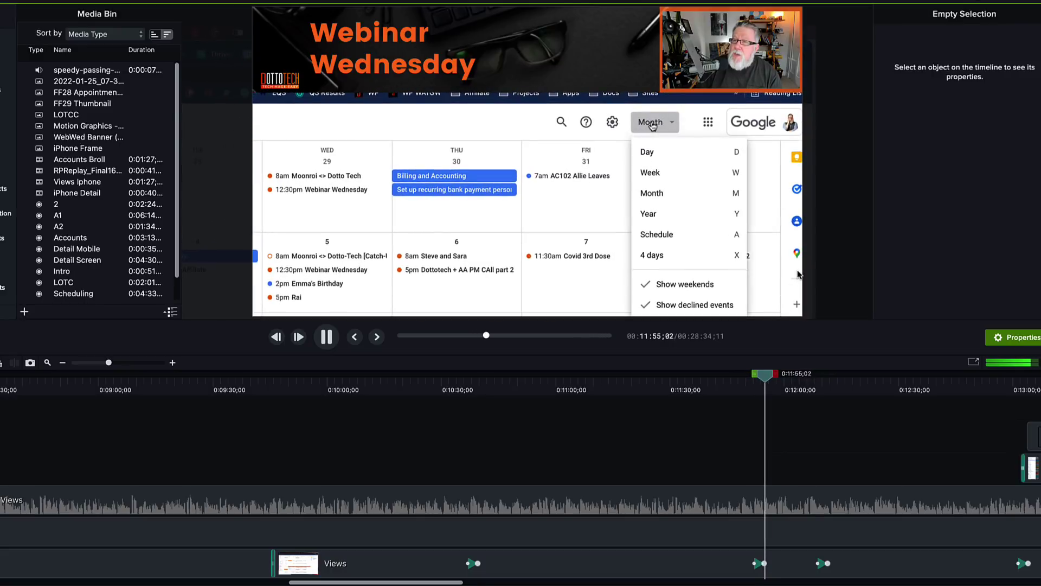
{"action": "key", "text": "space"}
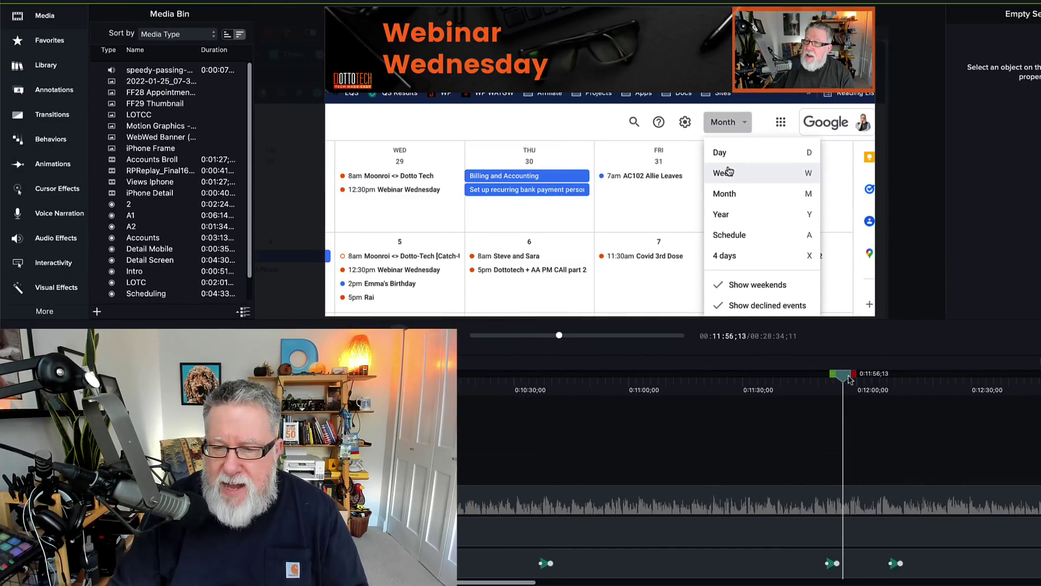
Scrub to about 12:04, where the Jan–Mar 2022 schedule shows, and display the Annotations callouts
{"action": "left_click_drag", "start_coordinate": [845, 377], "coordinate": [915, 392]}
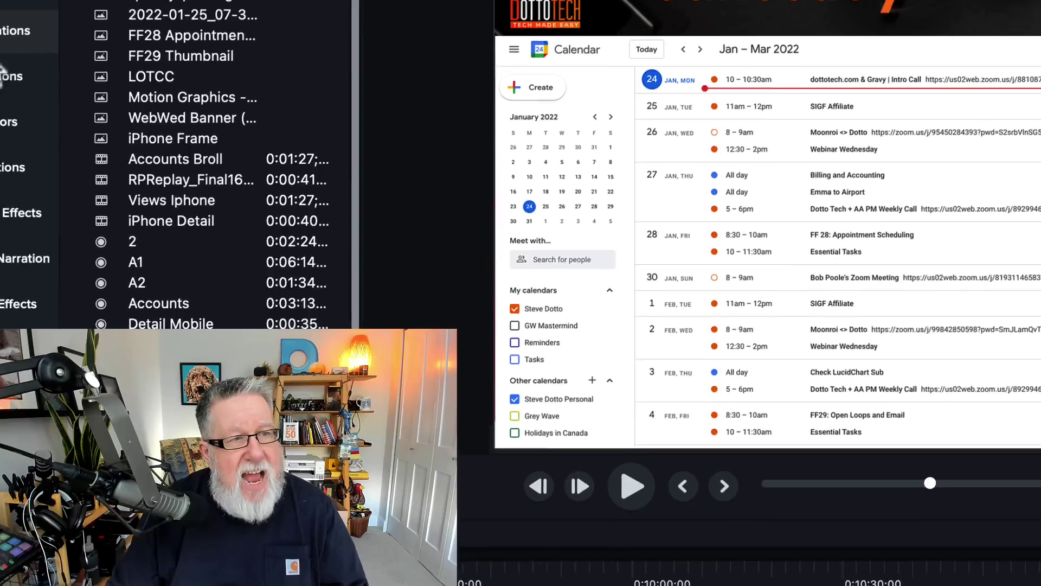
{"action": "left_click", "coordinate": [10, 32]}
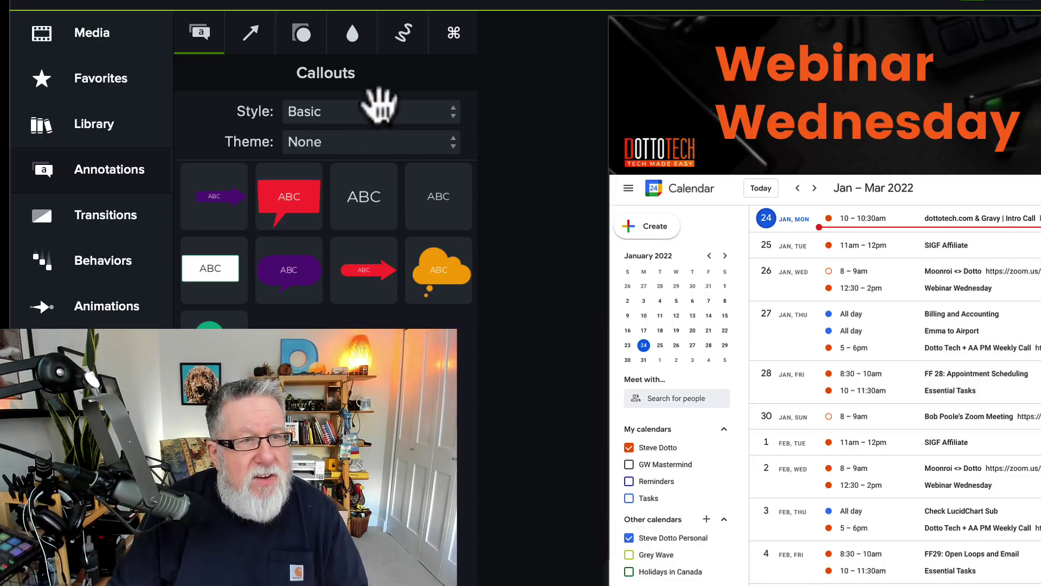
Drop a Sketch Motion rectangle onto the calendar in the preview
{"action": "left_click", "coordinate": [404, 33]}
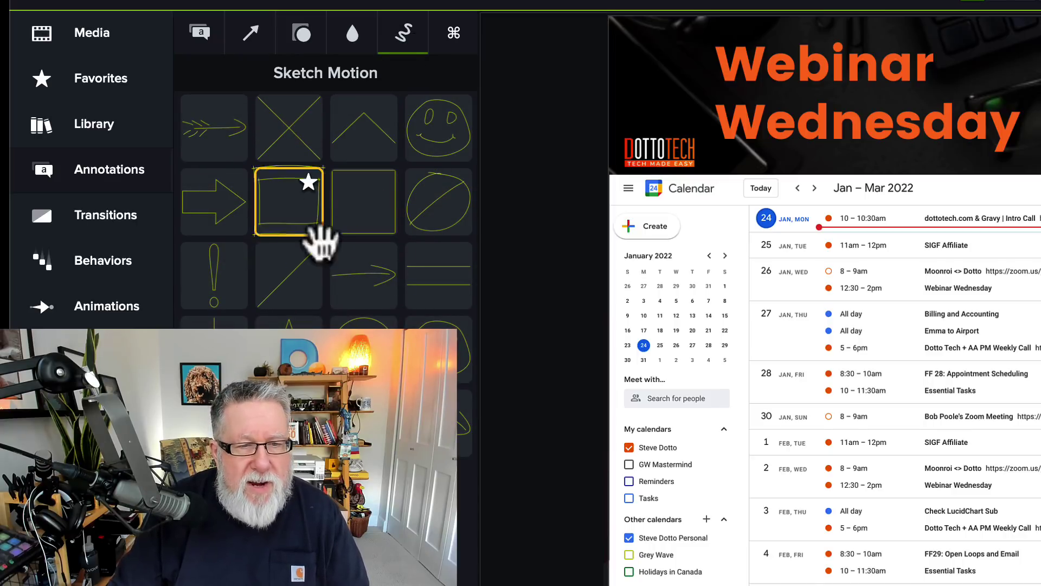
{"action": "mouse_move", "coordinate": [312, 228]}
{"action": "left_mouse_down"}
{"action": "mouse_move", "coordinate": [714, 469]}
{"action": "mouse_move", "coordinate": [769, 476]}
{"action": "mouse_move", "coordinate": [752, 472]}
{"action": "left_mouse_up"}
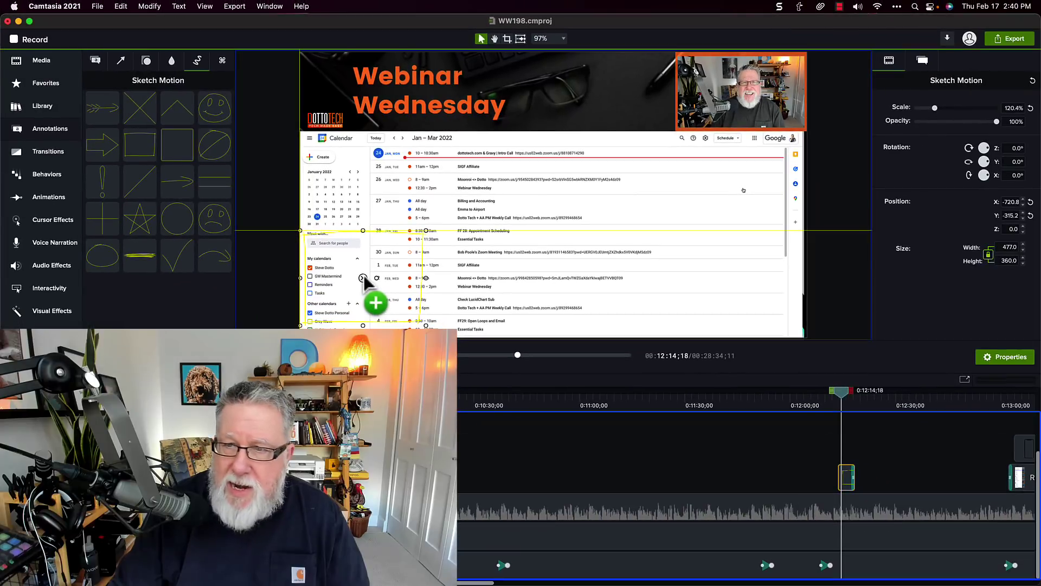
{"action": "left_click_drag", "start_coordinate": [364, 276], "coordinate": [364, 277]}
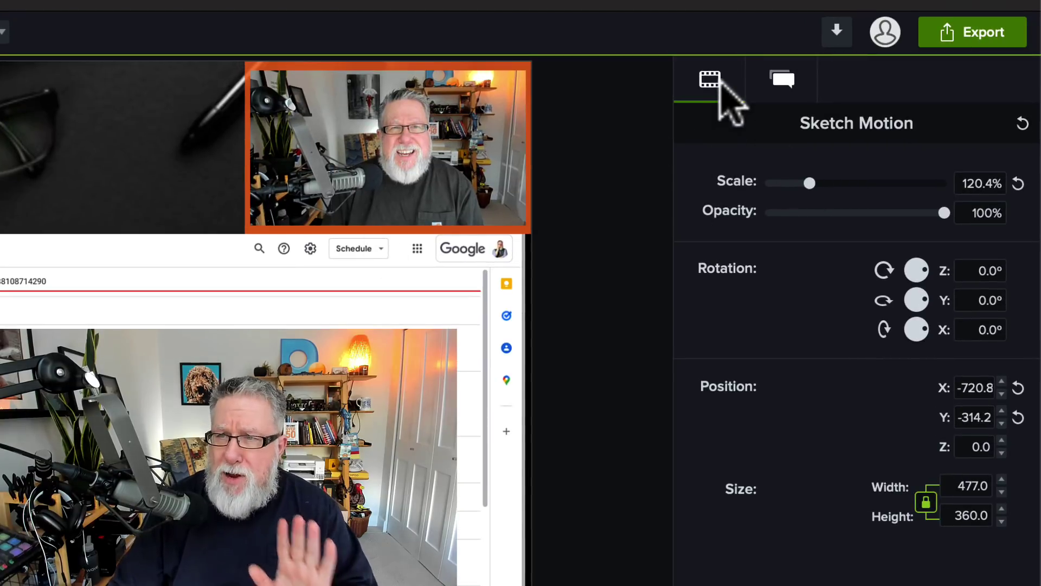
Make the sketch rectangle red (#EF5350) with thickness 17.3, and shrink it from its top-right corner
{"action": "left_click", "coordinate": [781, 80]}
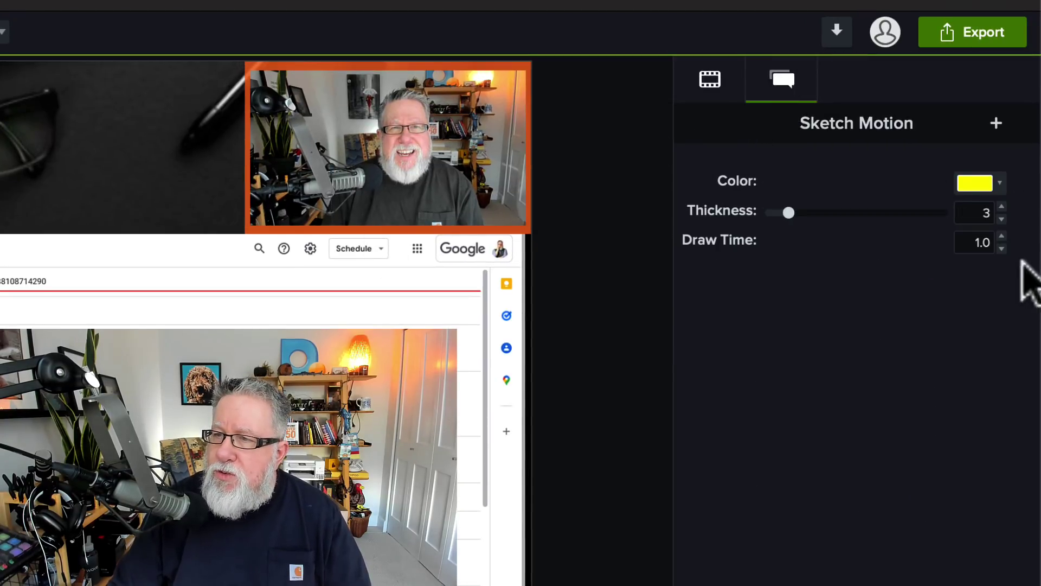
{"action": "left_click", "coordinate": [975, 183]}
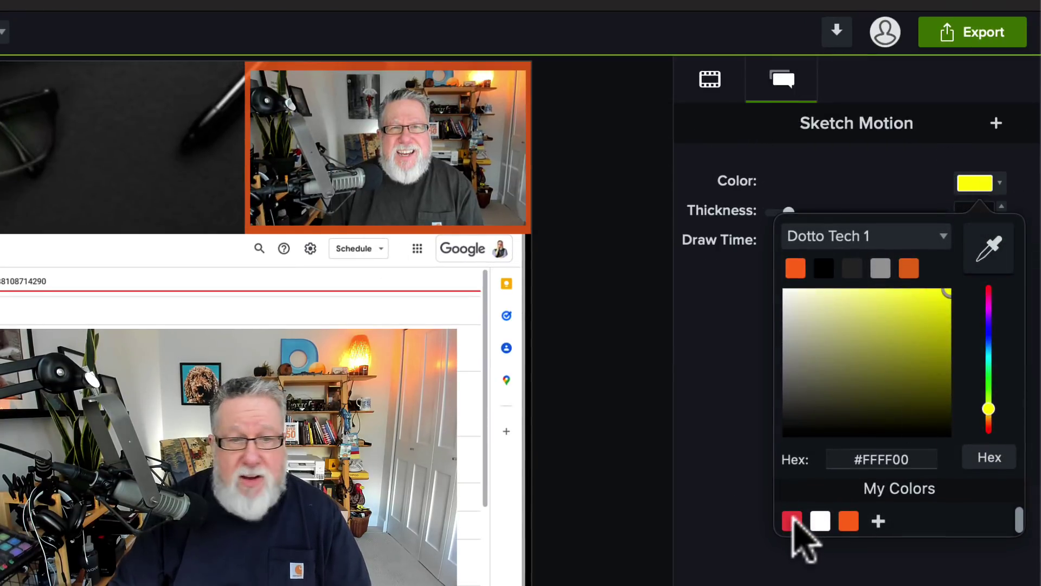
{"action": "left_click", "coordinate": [792, 520]}
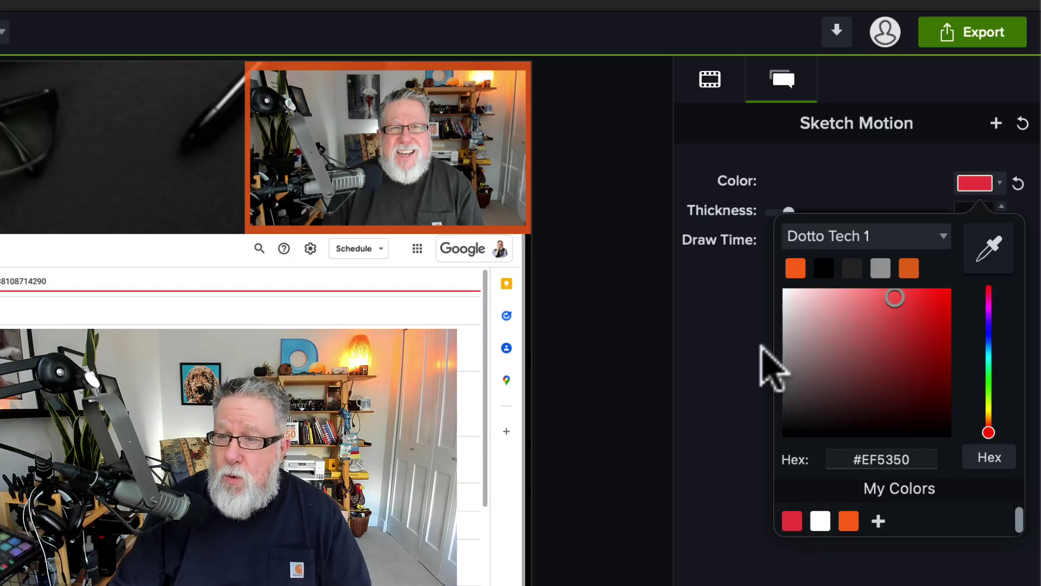
{"action": "left_click", "coordinate": [720, 74]}
{"action": "left_click", "coordinate": [721, 74]}
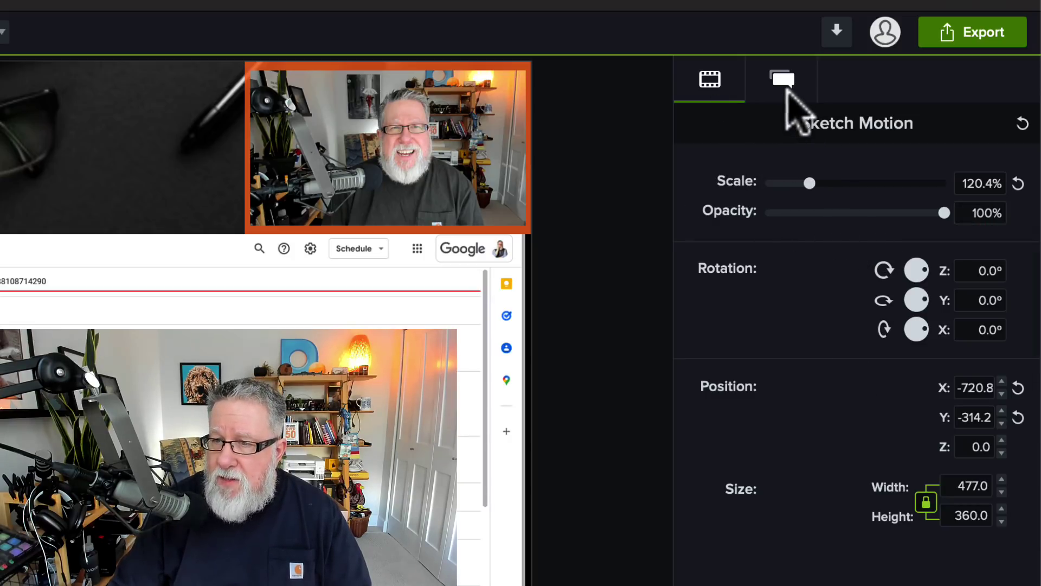
{"action": "left_click", "coordinate": [783, 87]}
{"action": "left_click_drag", "start_coordinate": [790, 213], "coordinate": [888, 219]}
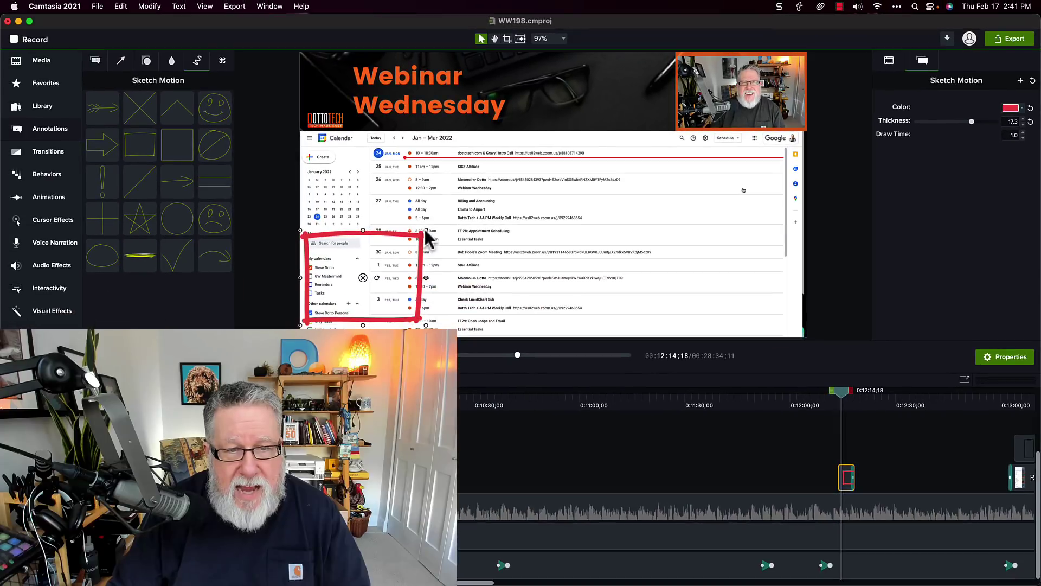
{"action": "left_click_drag", "start_coordinate": [425, 230], "coordinate": [418, 237]}
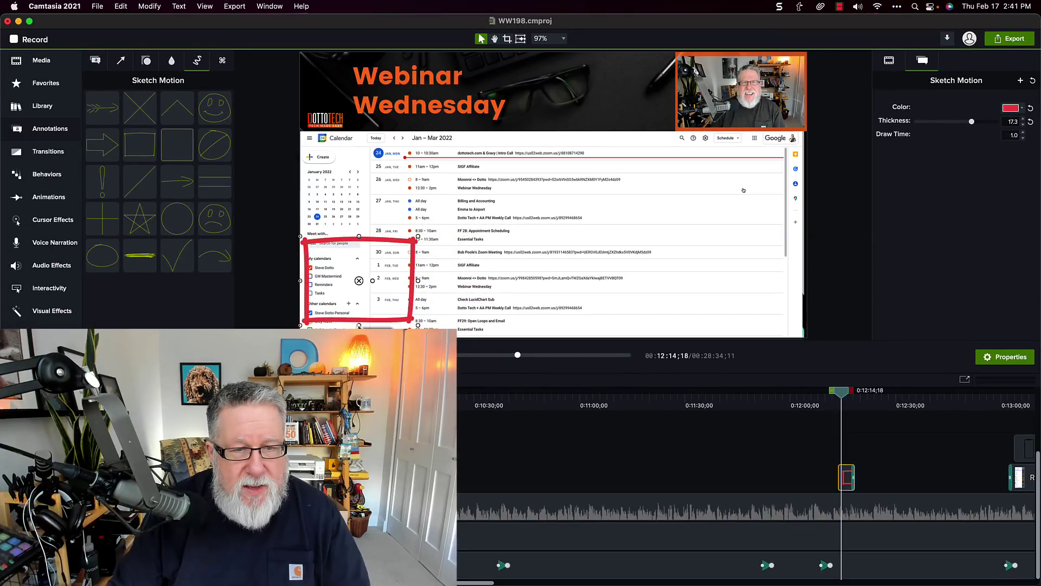
Fit the red rectangle to the list and move it over the calendar's top-right corner
{"action": "left_click_drag", "start_coordinate": [359, 326], "coordinate": [347, 288]}
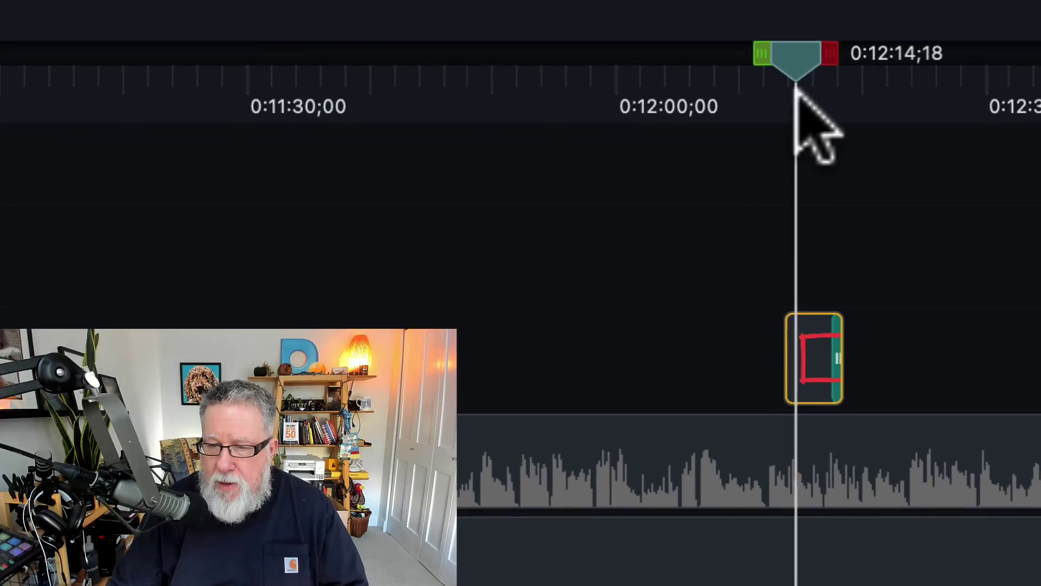
{"action": "left_click_drag", "start_coordinate": [842, 395], "coordinate": [838, 395]}
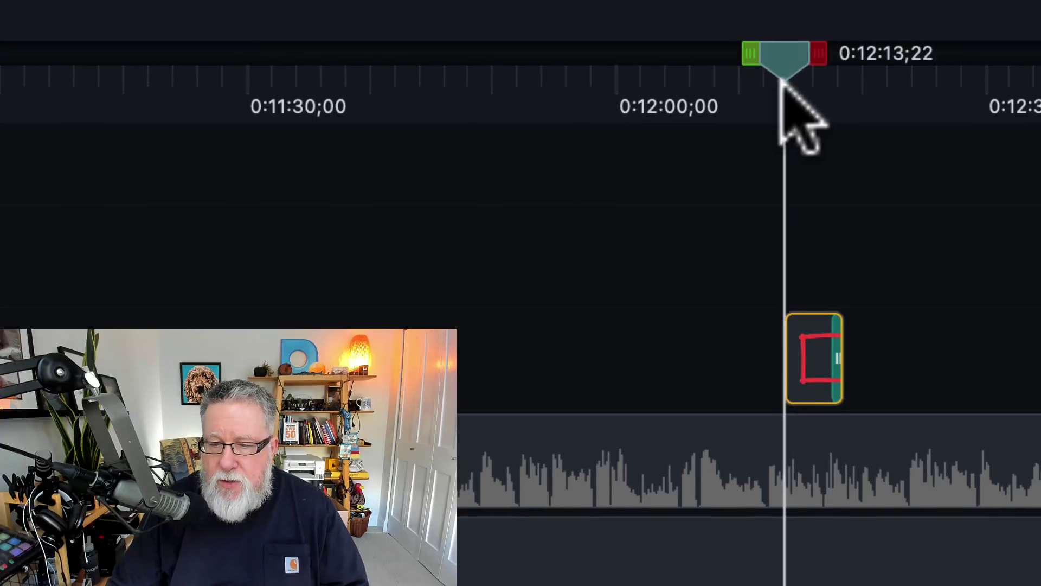
{"action": "left_click_drag", "start_coordinate": [782, 81], "coordinate": [776, 92]}
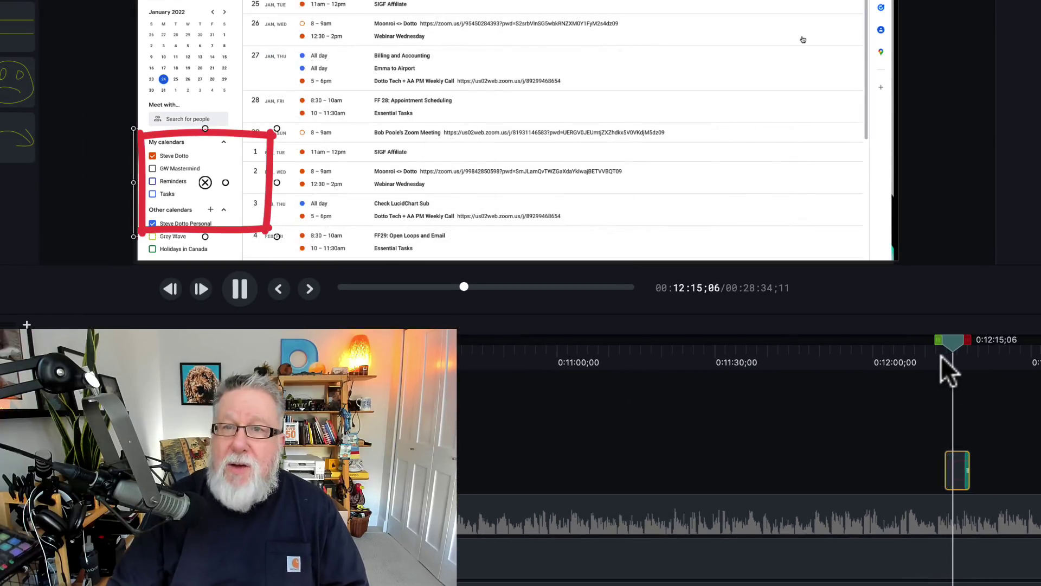
{"action": "key", "text": "space"}
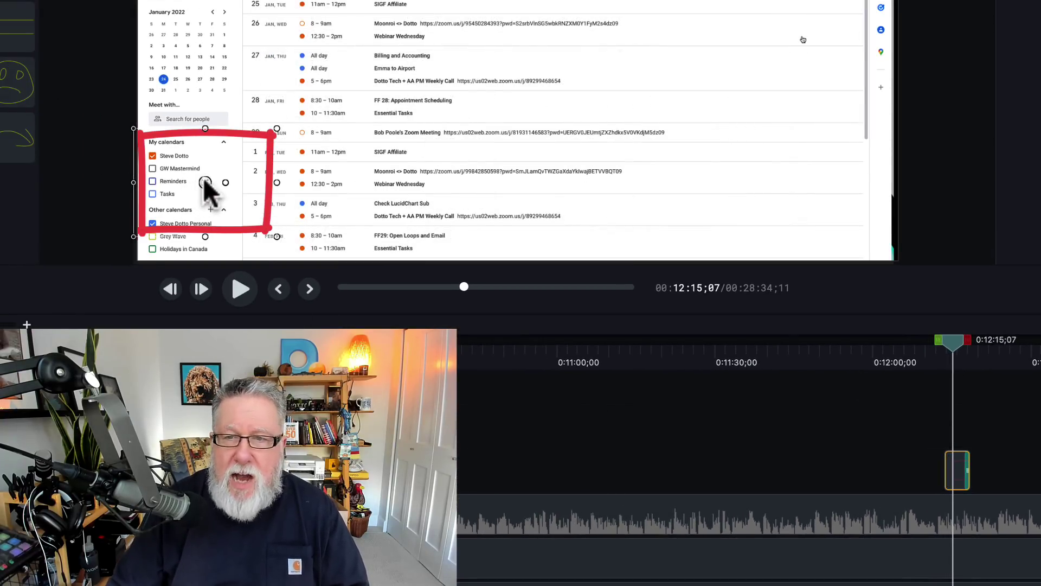
{"action": "mouse_move", "coordinate": [206, 187]}
{"action": "left_mouse_down"}
{"action": "mouse_move", "coordinate": [599, 121]}
{"action": "mouse_move", "coordinate": [809, 42]}
{"action": "mouse_move", "coordinate": [792, 6]}
{"action": "left_mouse_up"}
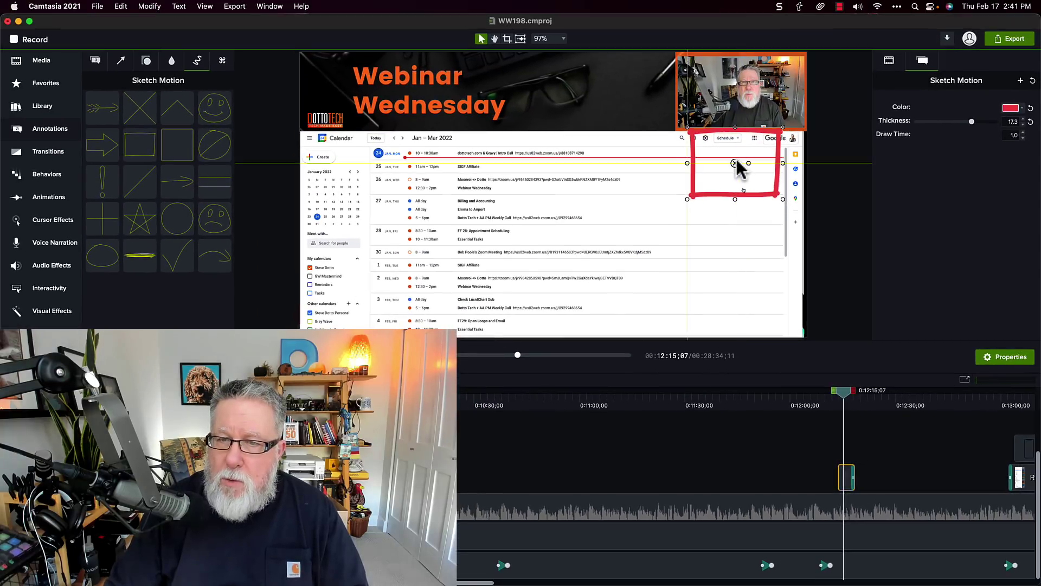
{"action": "left_click_drag", "start_coordinate": [741, 169], "coordinate": [735, 163]}
Rewind to just before the sketch clip and replay the rectangle drawing itself in
{"action": "left_click", "coordinate": [848, 398]}
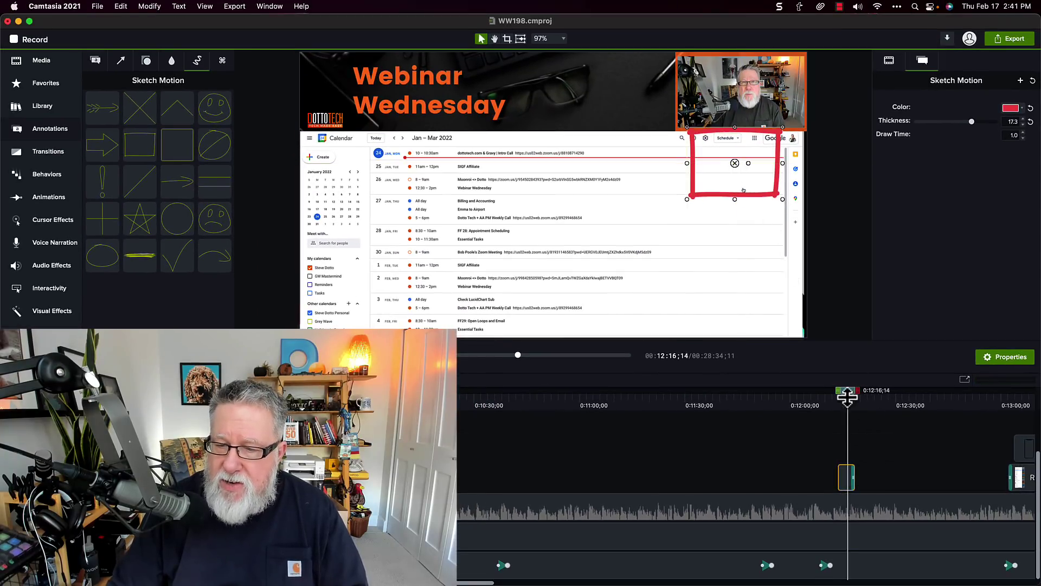
{"action": "left_click_drag", "start_coordinate": [848, 397], "coordinate": [839, 408]}
{"action": "key", "text": "space"}
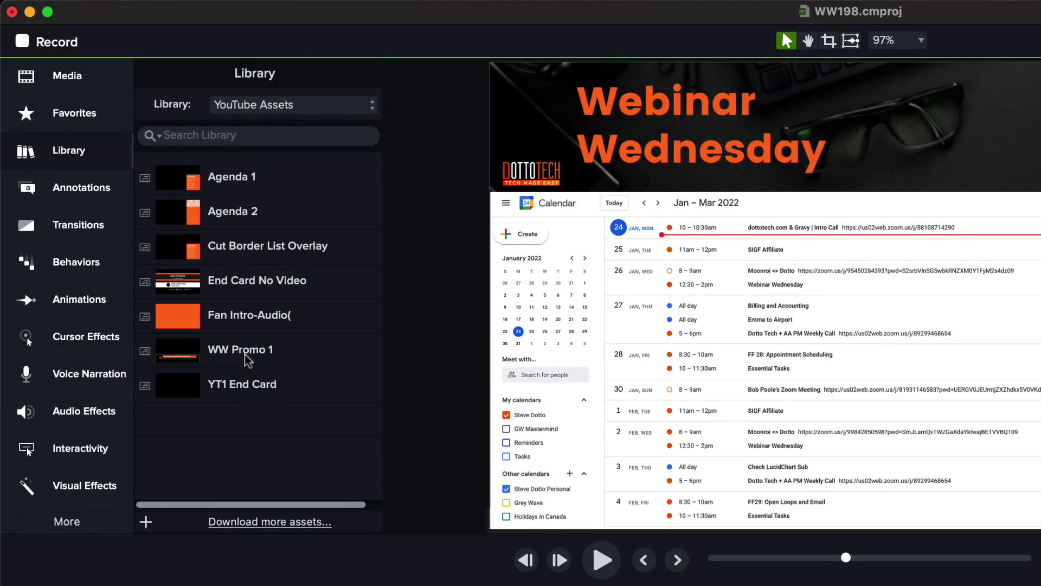
Pick Webinar Assets from the Library dropdown to list FF banner, WW 300 Banner and WW transition
{"action": "left_click", "coordinate": [320, 108]}
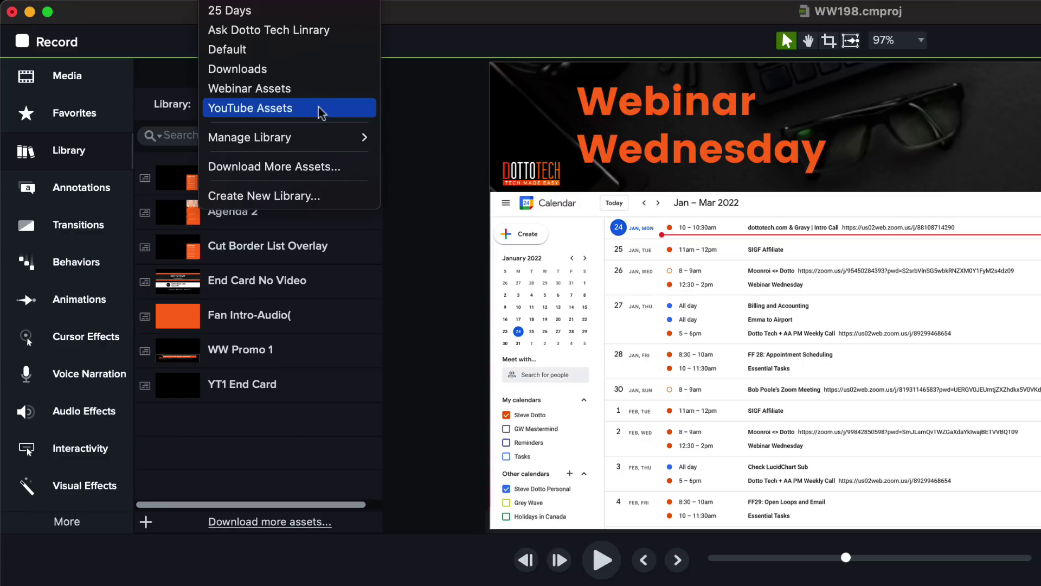
{"action": "left_click", "coordinate": [276, 95]}
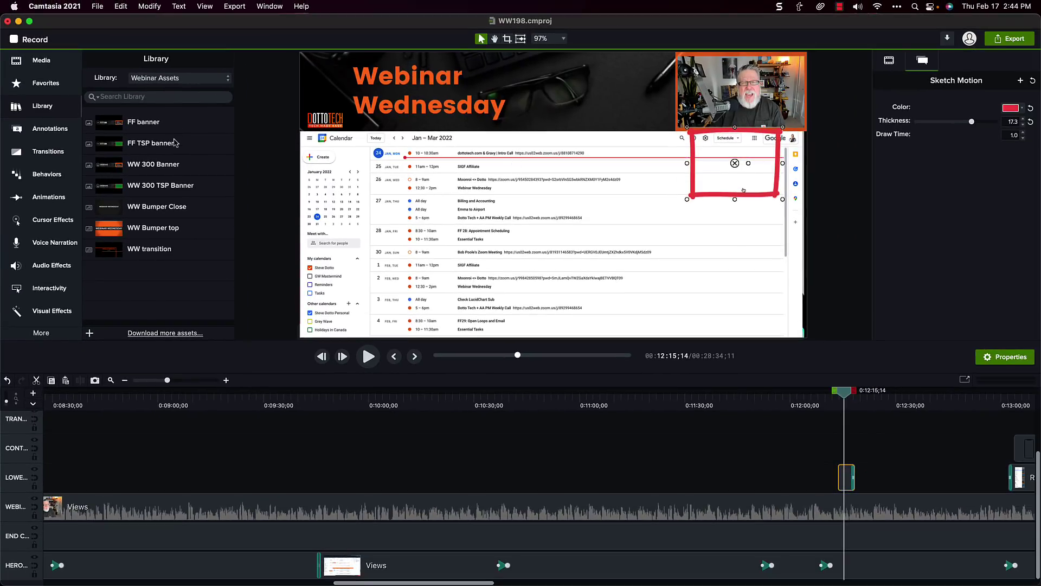
Try adding the WW 300 Banner asset to the project, then delete it
{"action": "left_click", "coordinate": [104, 125]}
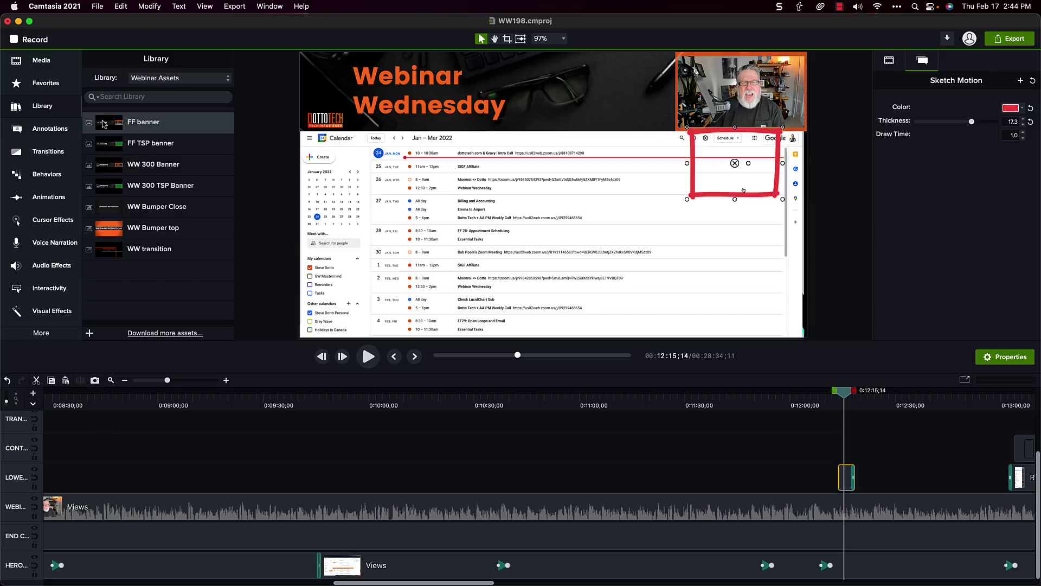
{"action": "left_click", "coordinate": [118, 167]}
{"action": "left_click_drag", "start_coordinate": [119, 167], "coordinate": [553, 228]}
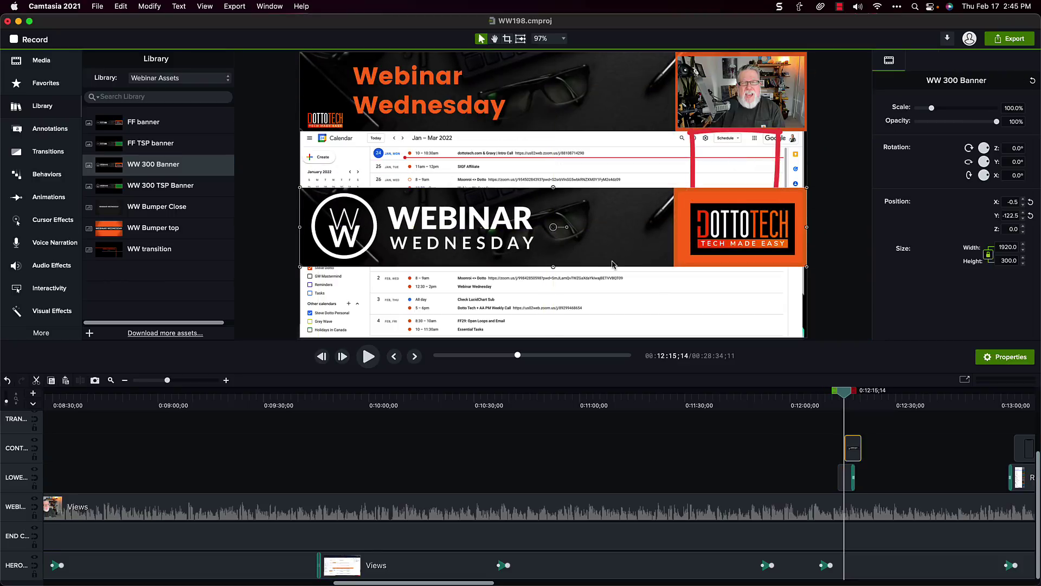
{"action": "key", "text": "Delete"}
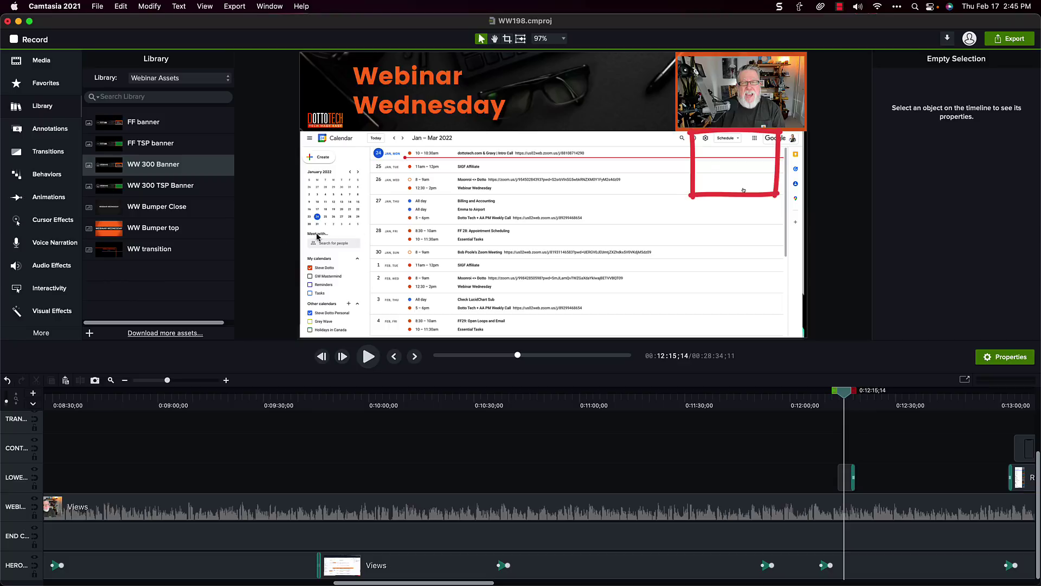
Add the WW transition asset to the timeline and preview its animation
{"action": "left_click", "coordinate": [128, 251]}
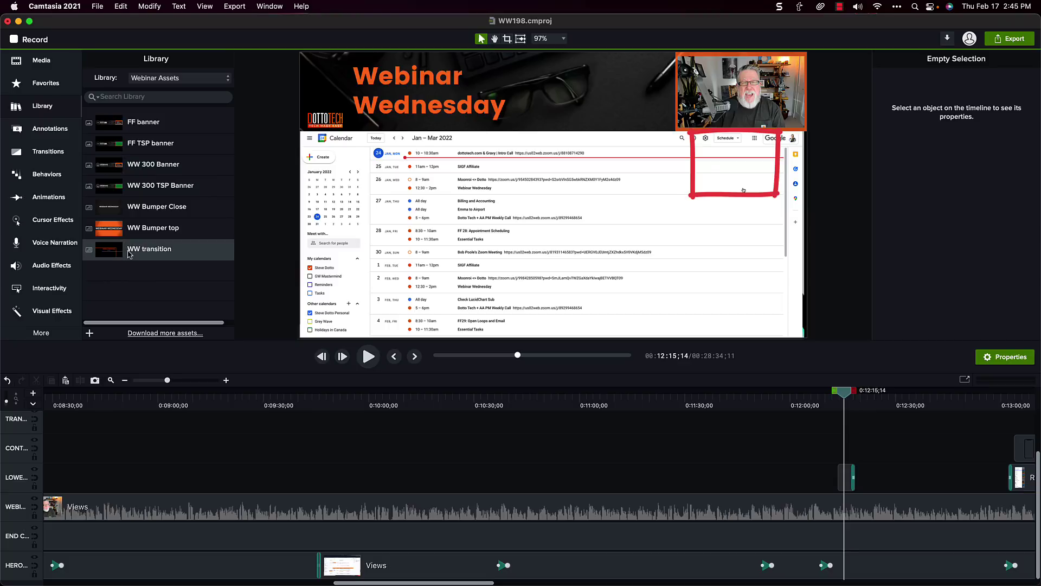
{"action": "left_click_drag", "start_coordinate": [109, 256], "coordinate": [590, 226]}
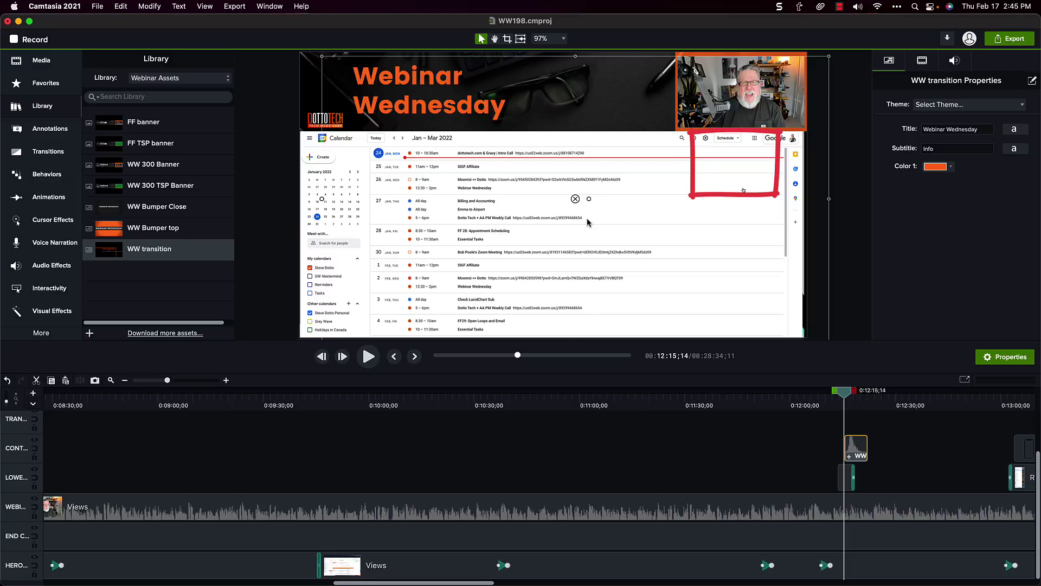
{"action": "key", "text": "space"}
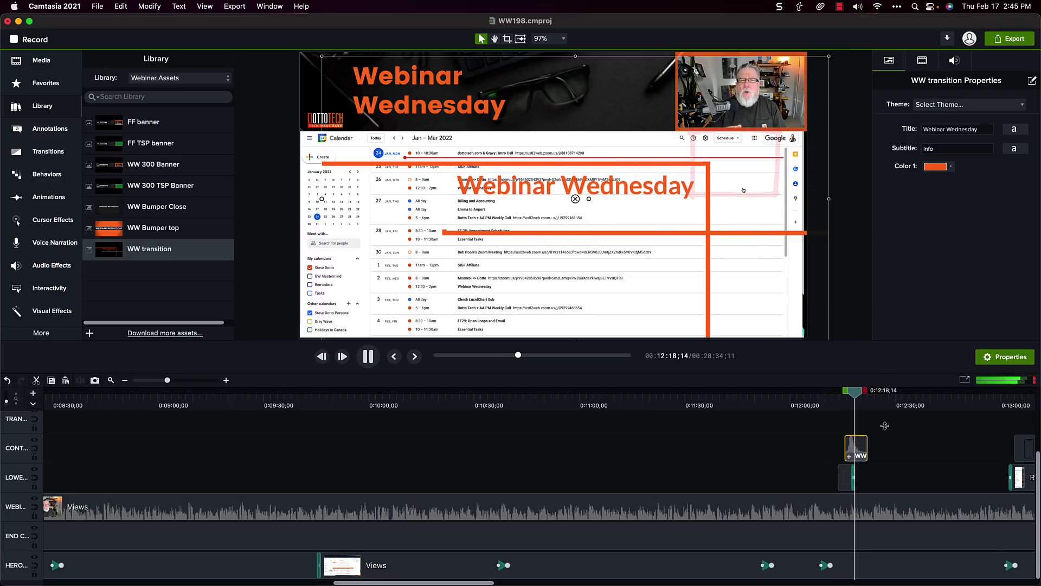
{"action": "key", "text": "space"}
Return the playhead to about 3:11 and play into the Webinar Wednesday / Account Confusion title
{"action": "scroll", "coordinate": [652, 479], "scroll_direction": "left", "scroll_amount": 10}
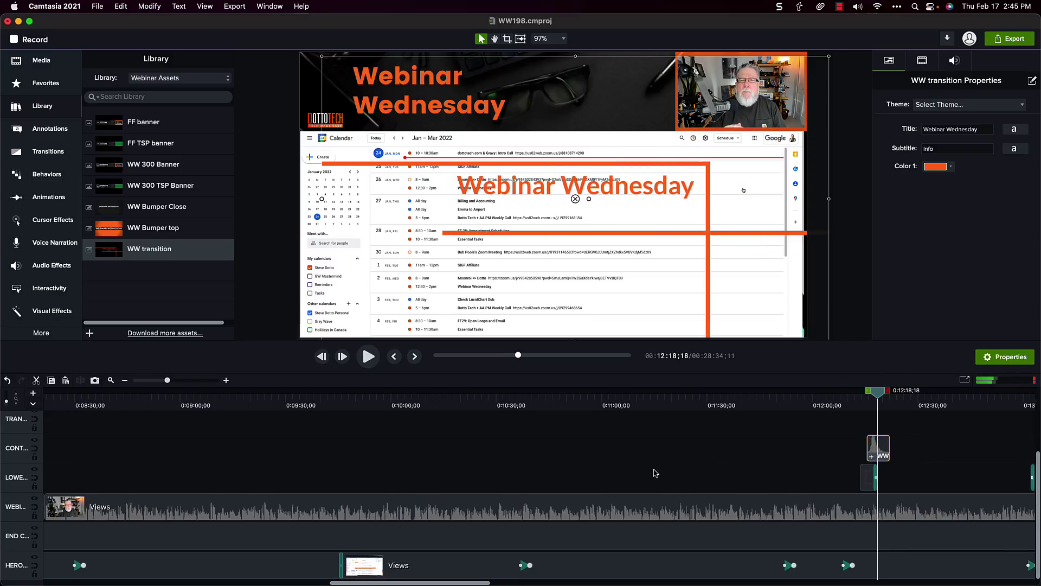
{"action": "scroll", "coordinate": [696, 469], "scroll_direction": "left", "scroll_amount": 15}
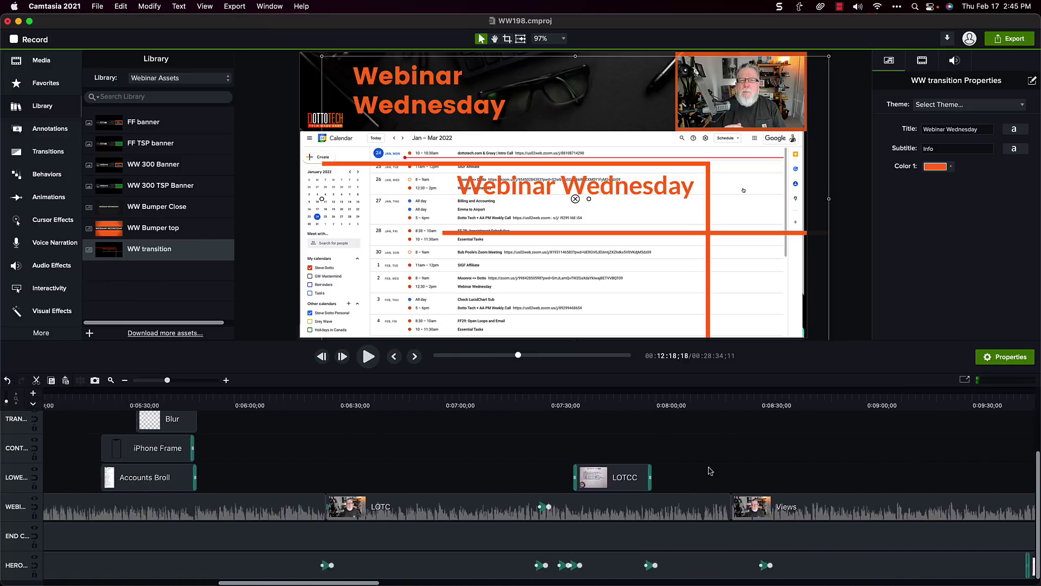
{"action": "scroll", "coordinate": [678, 454], "scroll_direction": "left", "scroll_amount": 5}
{"action": "left_click", "coordinate": [716, 408]}
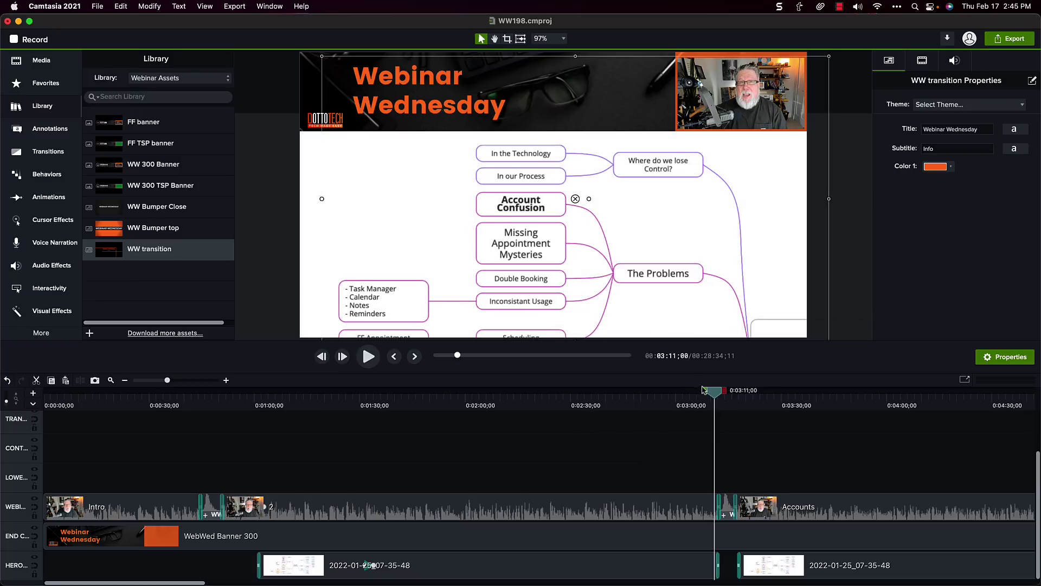
{"action": "left_click_drag", "start_coordinate": [712, 392], "coordinate": [713, 392]}
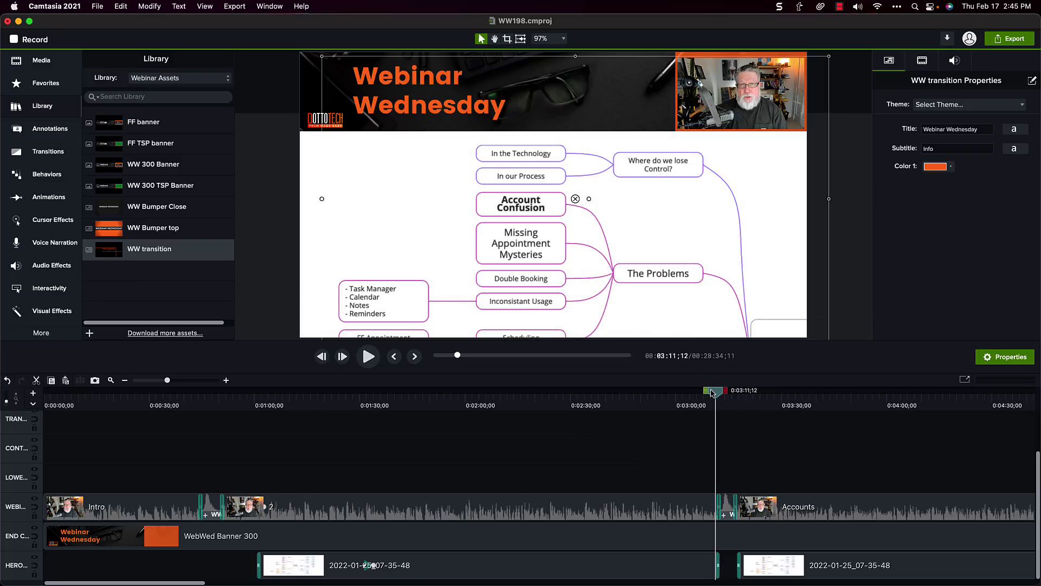
{"action": "key", "text": "space"}
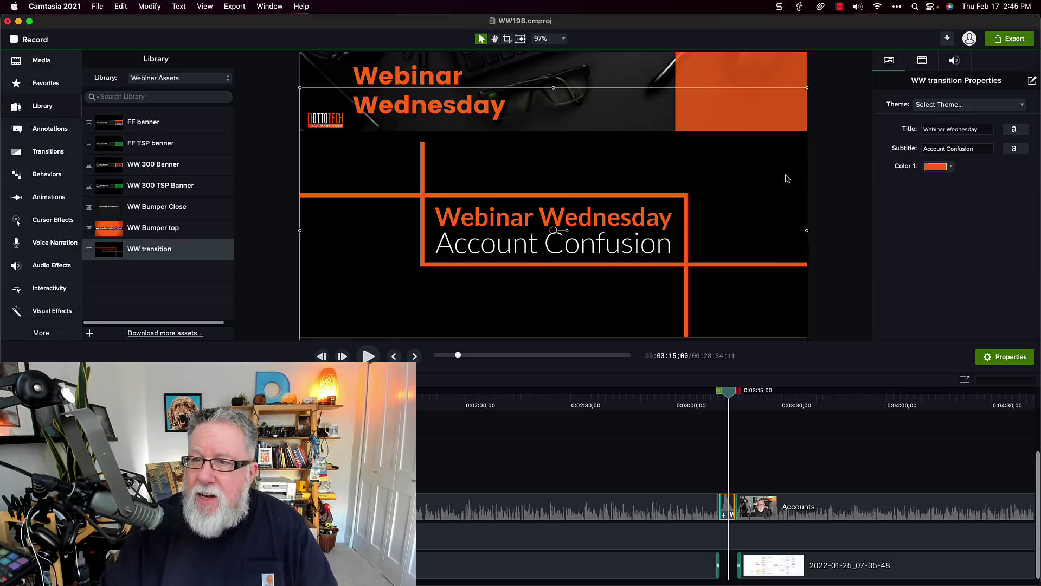
Replace the WW transition subtitle 'Account Confusion' with 'Reall Cool Stuff' and replay the title animation
{"action": "triple_click", "coordinate": [960, 149]}
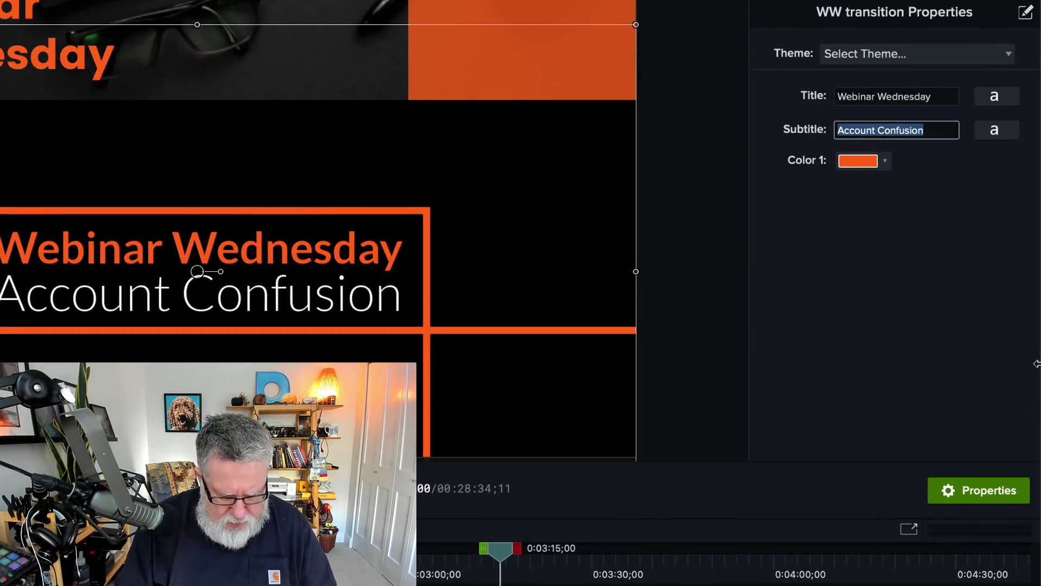
{"action": "type", "text": "Reall Cool Stuff"}
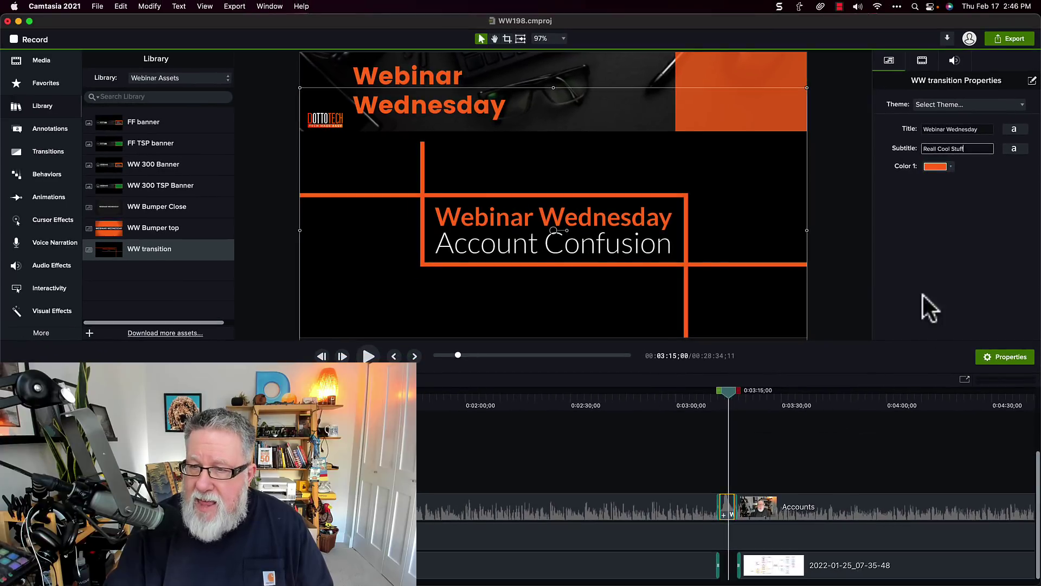
{"action": "left_click_drag", "start_coordinate": [728, 396], "coordinate": [721, 402]}
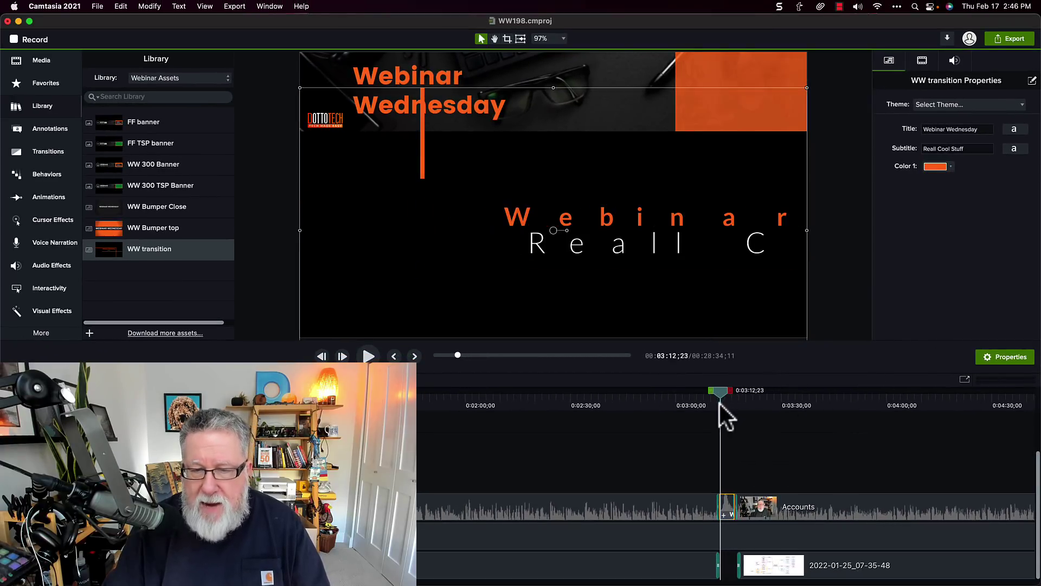
{"action": "key", "text": "space"}
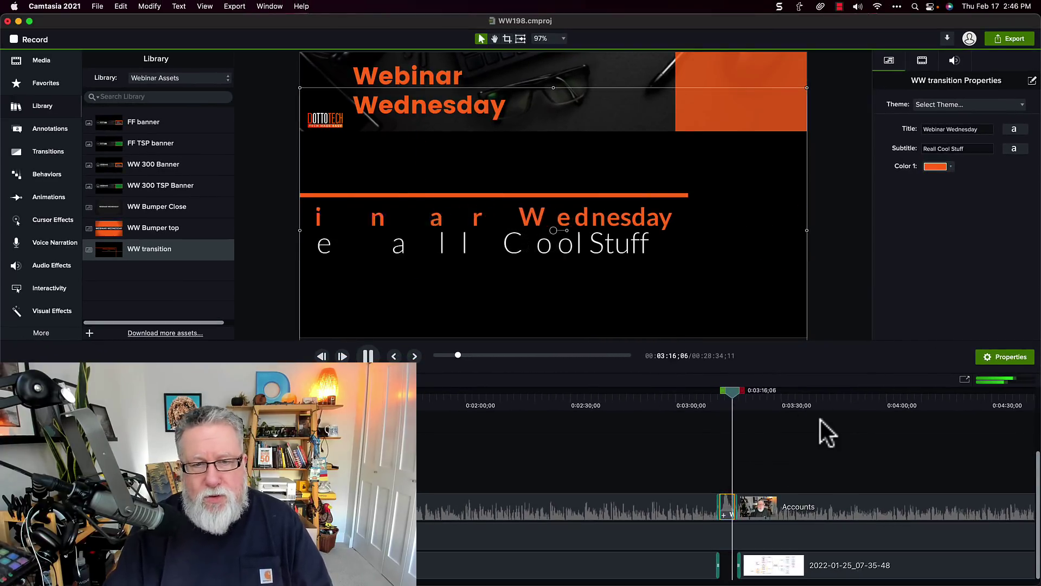
{"action": "key", "text": "space"}
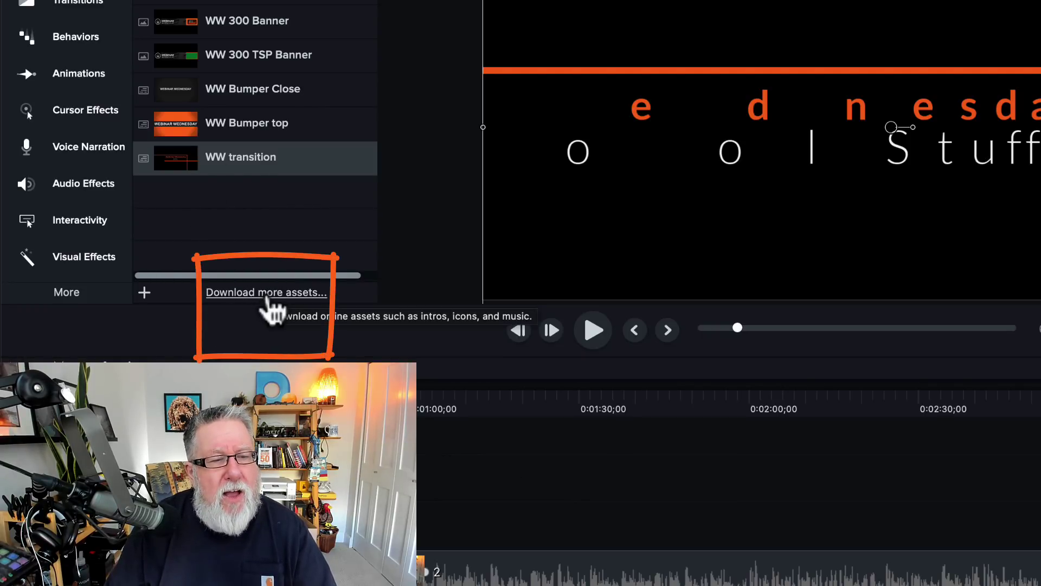
Follow the Library's 'Download more assets...' link to the TechSmith Assets site in Chrome
{"action": "left_click", "coordinate": [268, 293]}
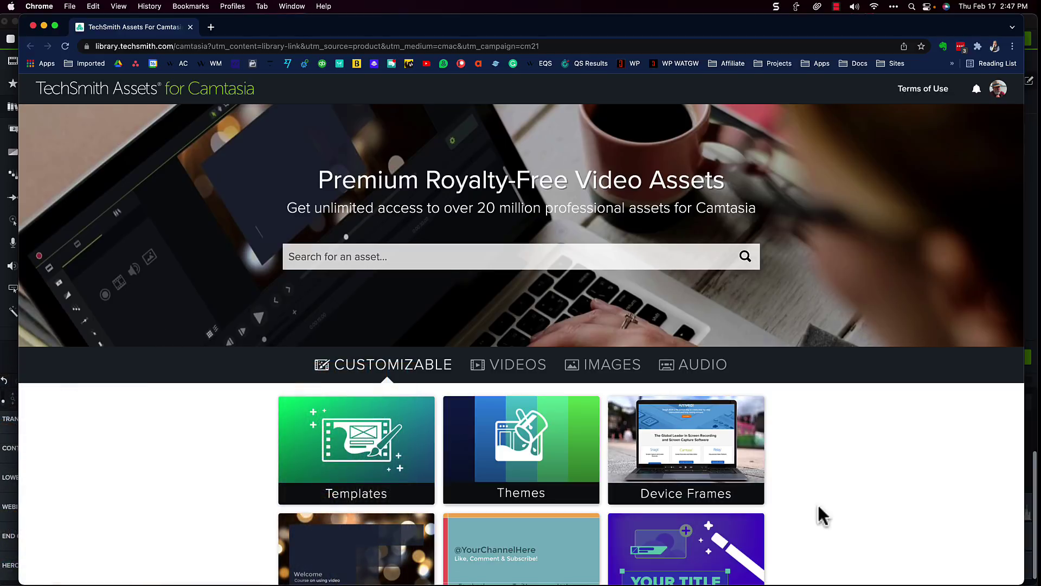
Scroll down the TechSmith Assets page and open the Motion Graphics category
{"action": "scroll", "coordinate": [844, 515], "scroll_direction": "down", "scroll_amount": 4}
{"action": "scroll", "coordinate": [842, 520], "scroll_direction": "down", "scroll_amount": 5}
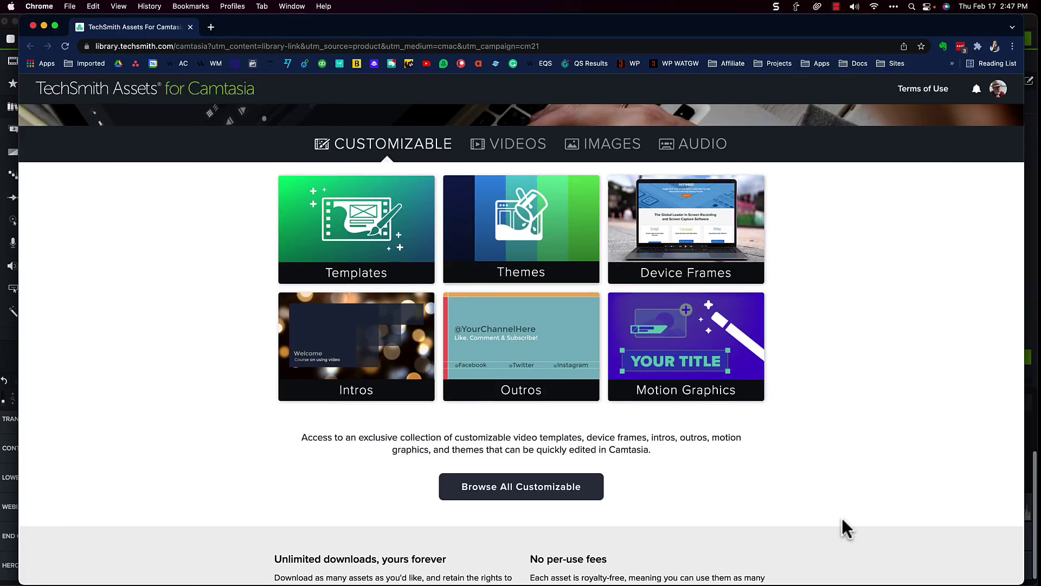
{"action": "left_click", "coordinate": [692, 344]}
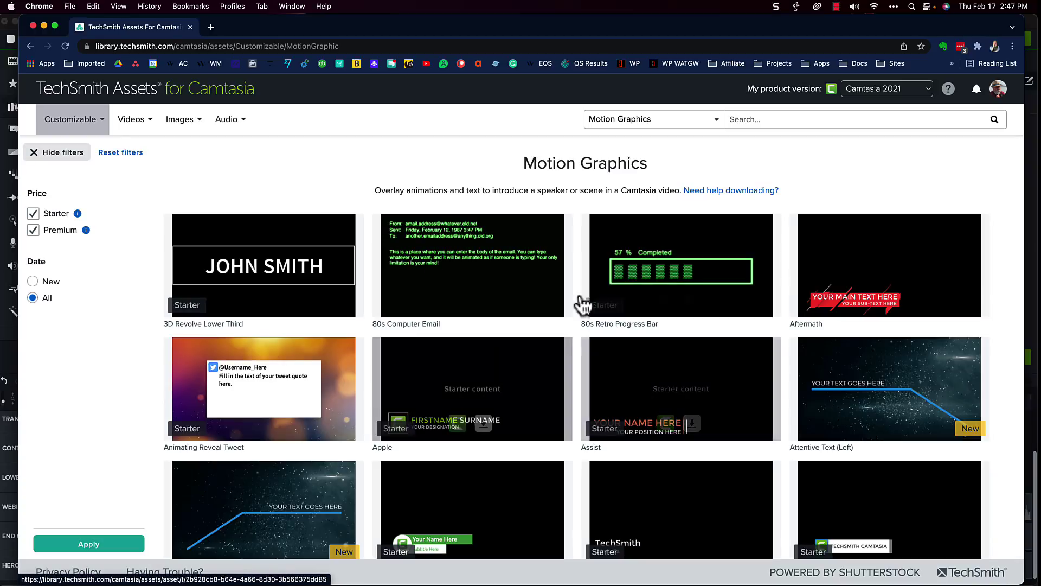
Scroll through the Motion Graphics grid to find the BluePop LowerThird thumbnail
{"action": "mouse_move", "coordinate": [399, 370]}
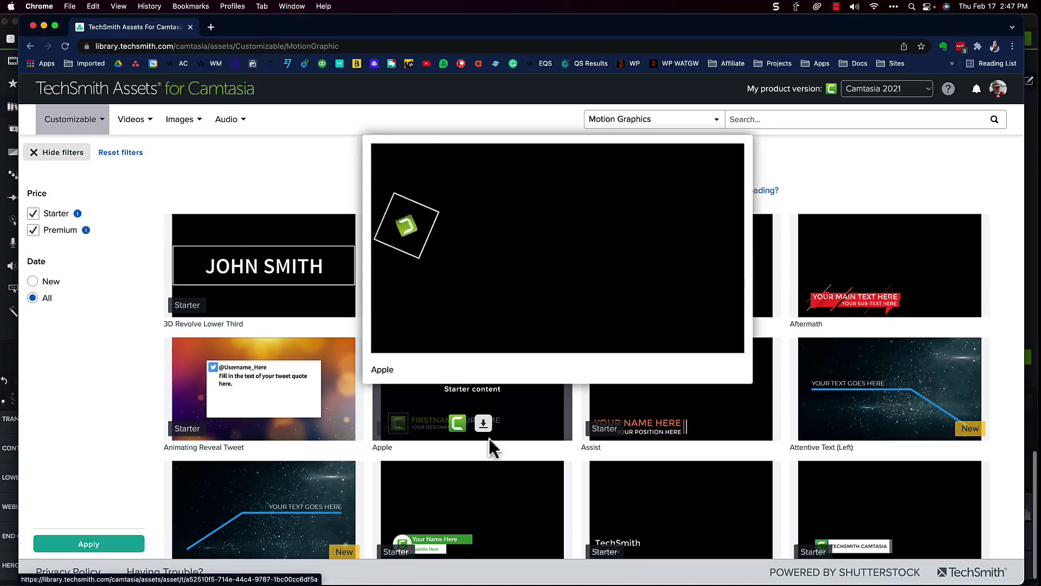
{"action": "scroll", "coordinate": [713, 434], "scroll_direction": "down", "scroll_amount": 5}
{"action": "scroll", "coordinate": [708, 440], "scroll_direction": "down", "scroll_amount": 15}
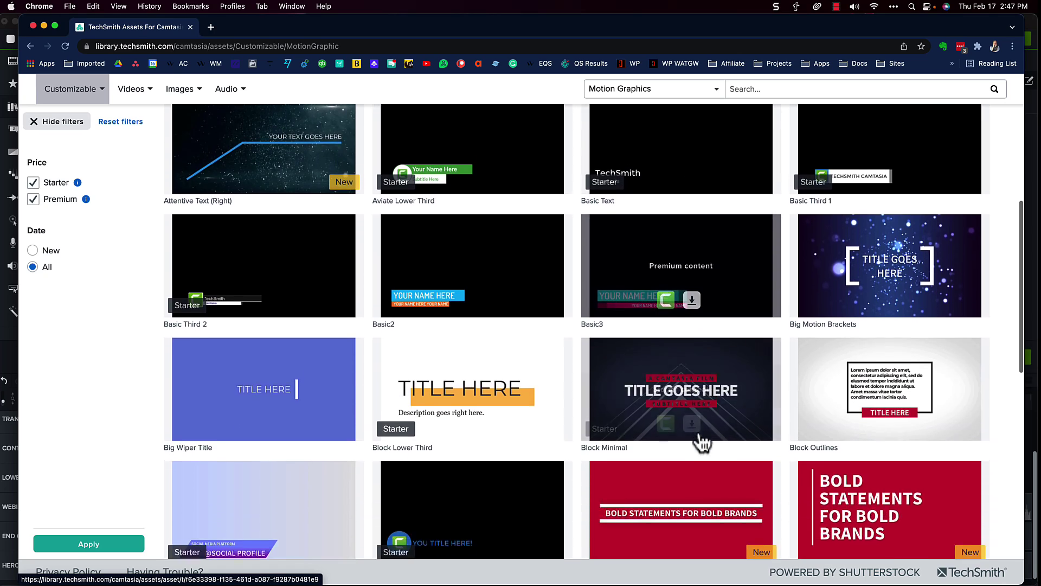
{"action": "scroll", "coordinate": [702, 442], "scroll_direction": "down", "scroll_amount": 12}
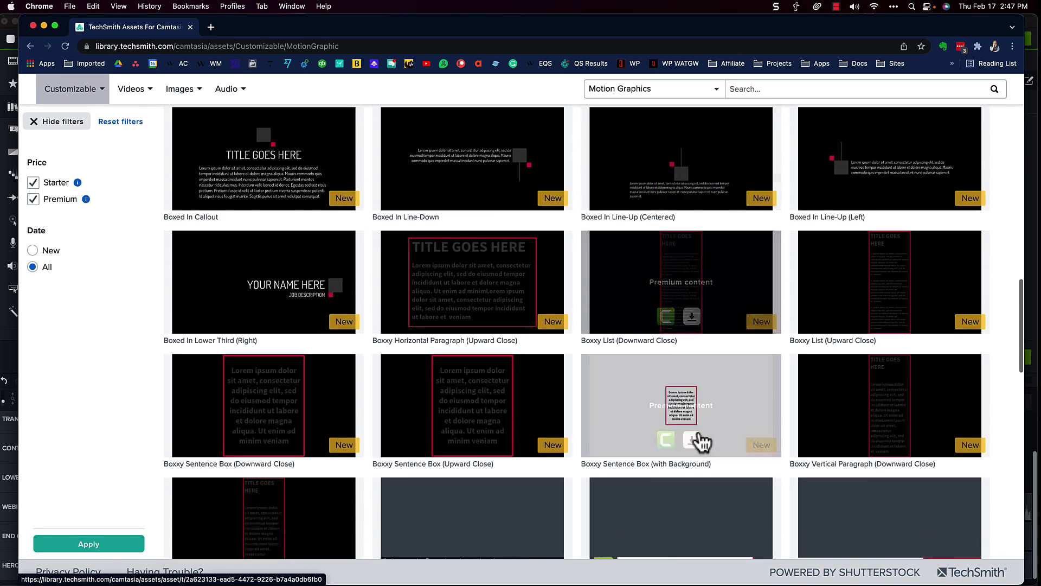
{"action": "scroll", "coordinate": [697, 445], "scroll_direction": "down", "scroll_amount": 14}
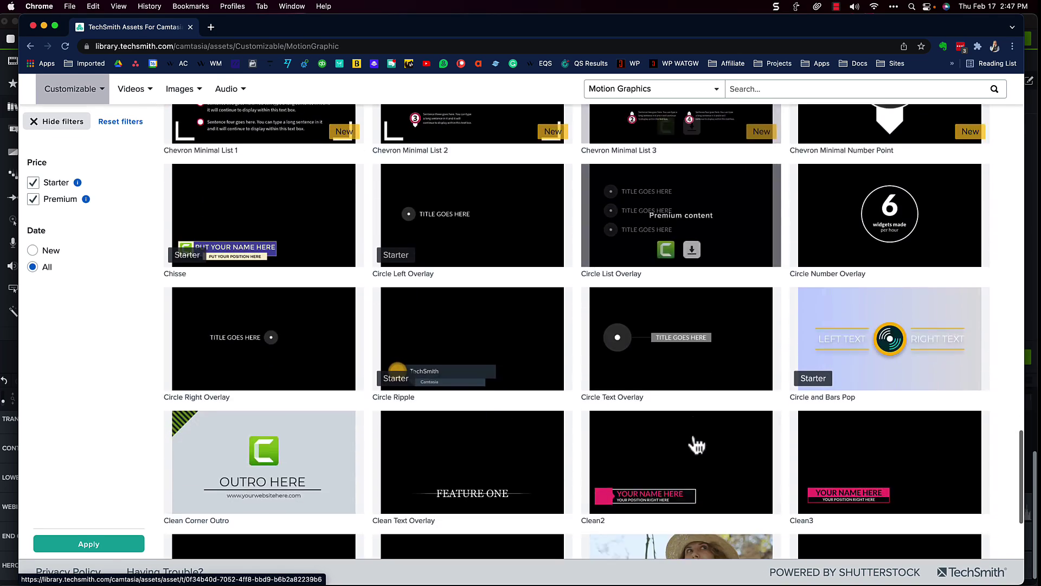
{"action": "scroll", "coordinate": [697, 445], "scroll_direction": "down", "scroll_amount": 9}
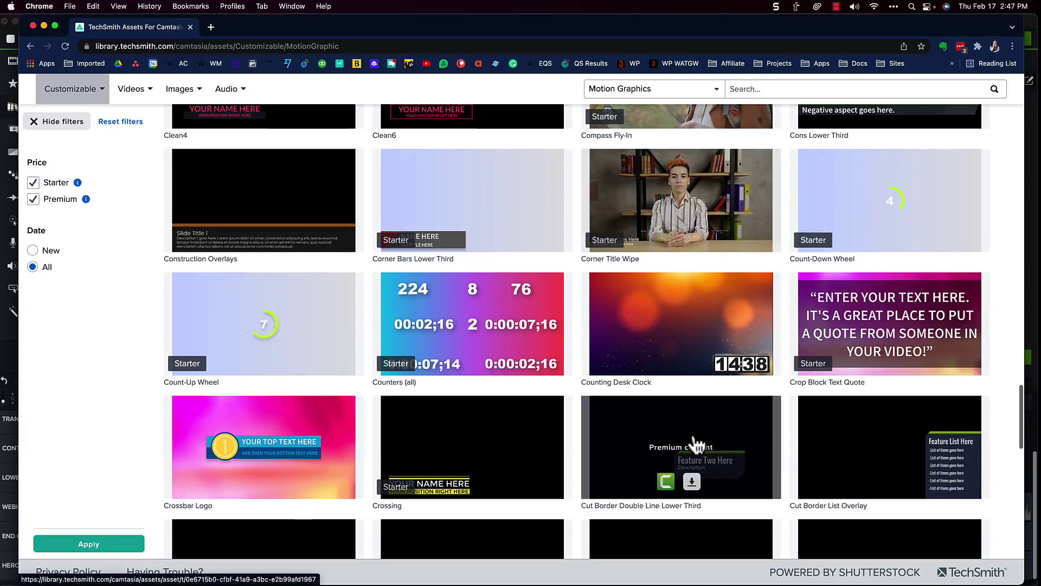
{"action": "scroll", "coordinate": [696, 445], "scroll_direction": "down", "scroll_amount": 9}
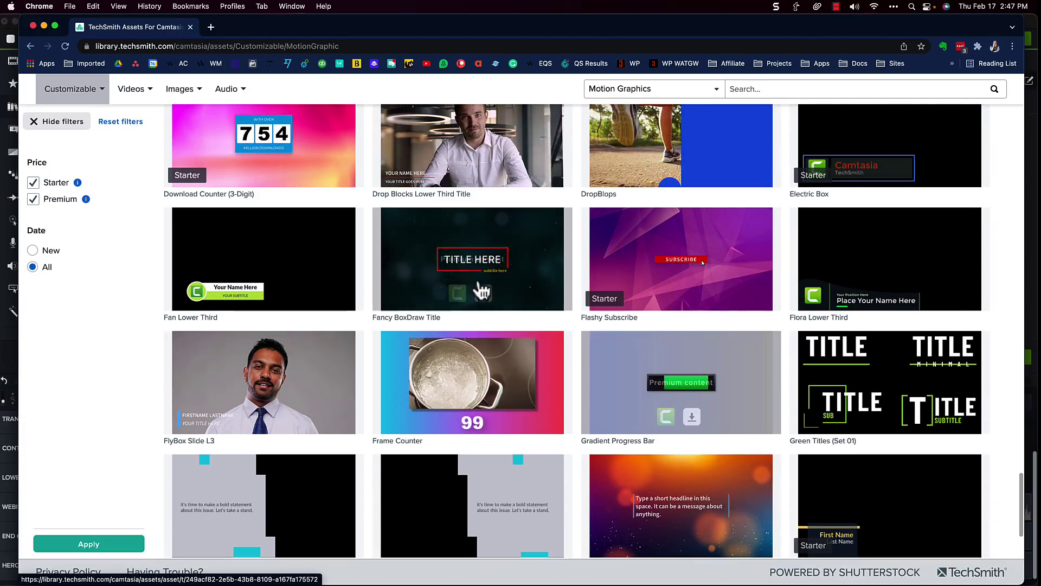
{"action": "mouse_move", "coordinate": [491, 258]}
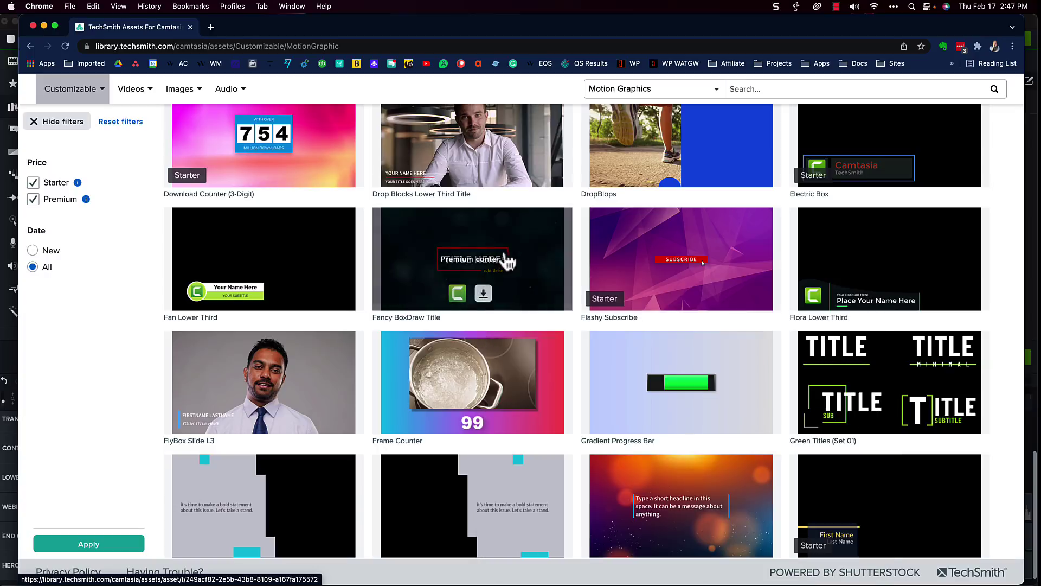
{"action": "scroll", "coordinate": [502, 272], "scroll_direction": "up", "scroll_amount": 3}
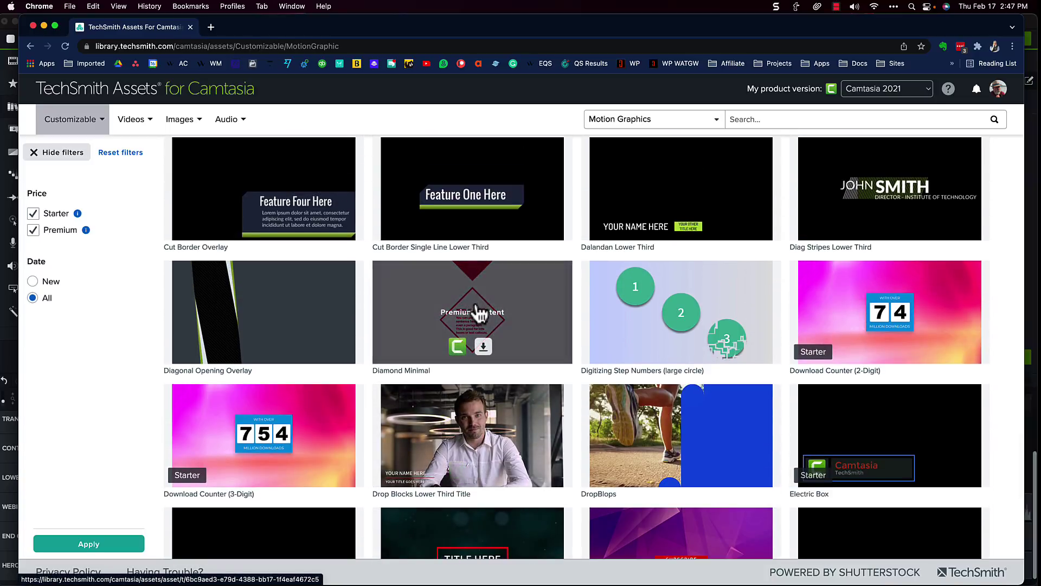
{"action": "scroll", "coordinate": [478, 309], "scroll_direction": "up", "scroll_amount": 10}
{"action": "scroll", "coordinate": [479, 312], "scroll_direction": "up", "scroll_amount": 10}
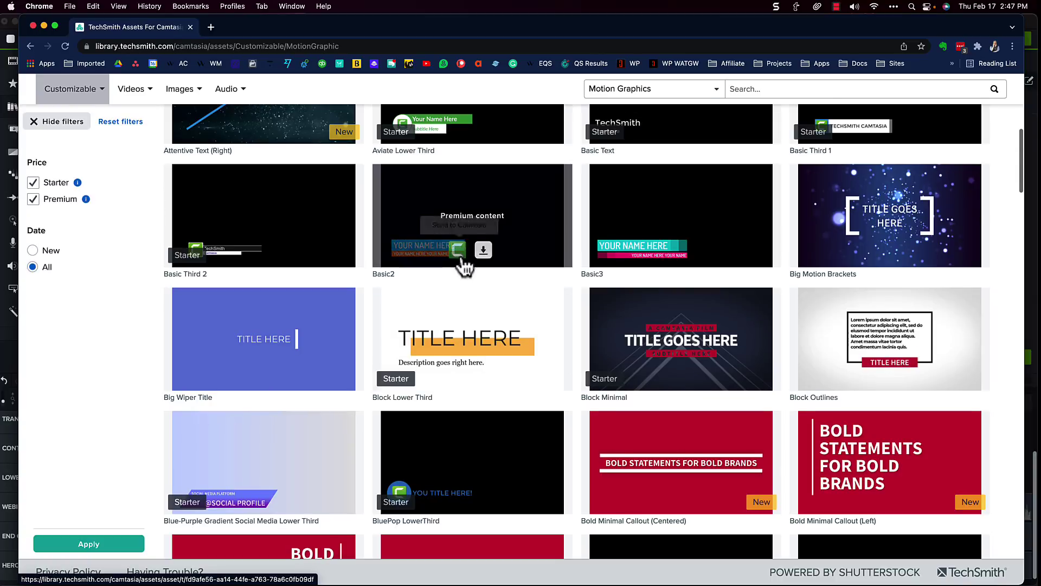
{"action": "mouse_move", "coordinate": [495, 239]}
{"action": "scroll", "coordinate": [495, 239], "scroll_direction": "down", "scroll_amount": 5}
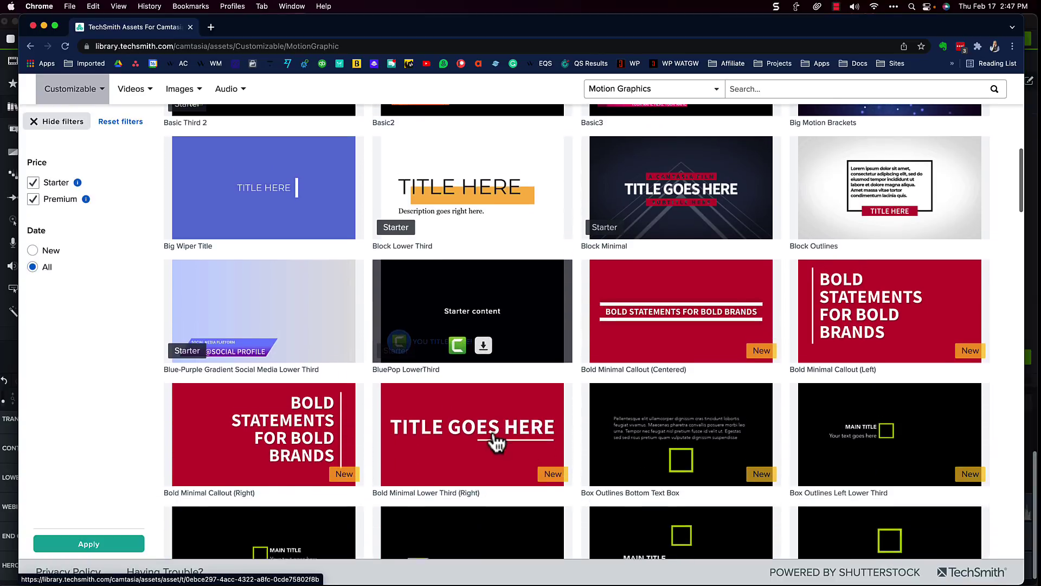
{"action": "mouse_move", "coordinate": [502, 313]}
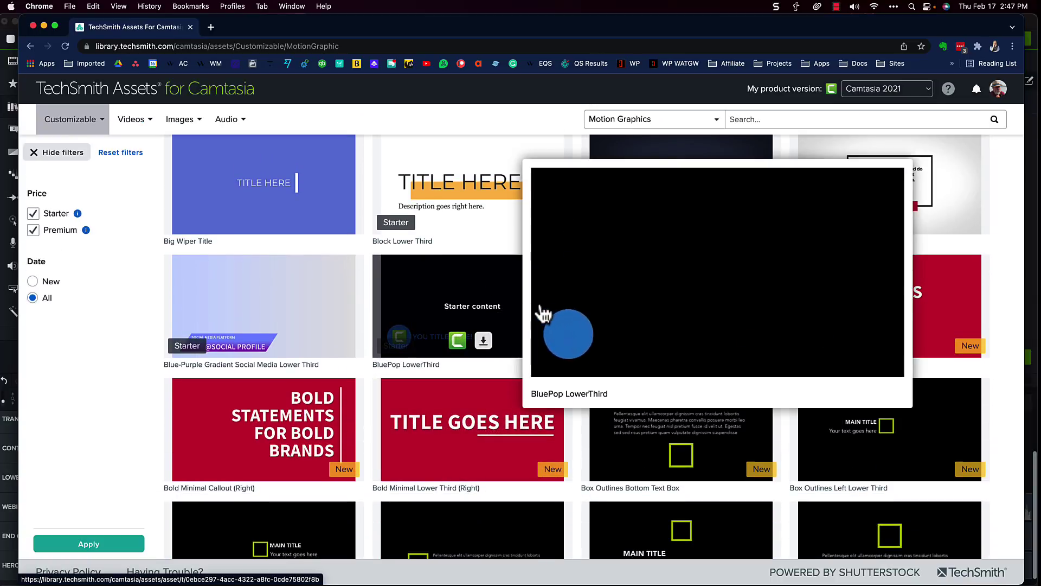
{"action": "scroll", "coordinate": [488, 316], "scroll_direction": "down", "scroll_amount": 1}
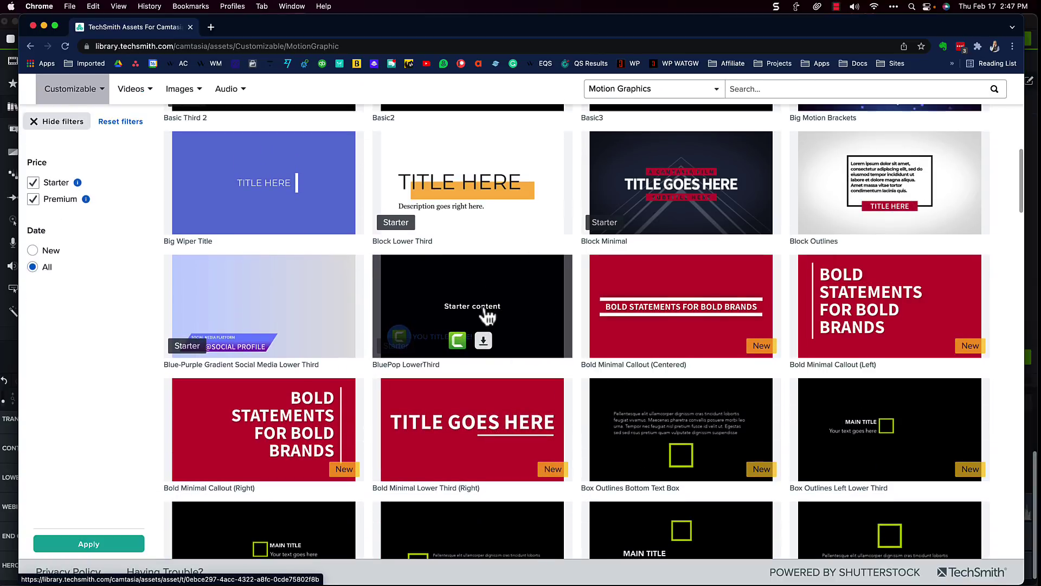
{"action": "scroll", "coordinate": [485, 319], "scroll_direction": "up", "scroll_amount": 1}
{"action": "scroll", "coordinate": [474, 324], "scroll_direction": "down", "scroll_amount": 1}
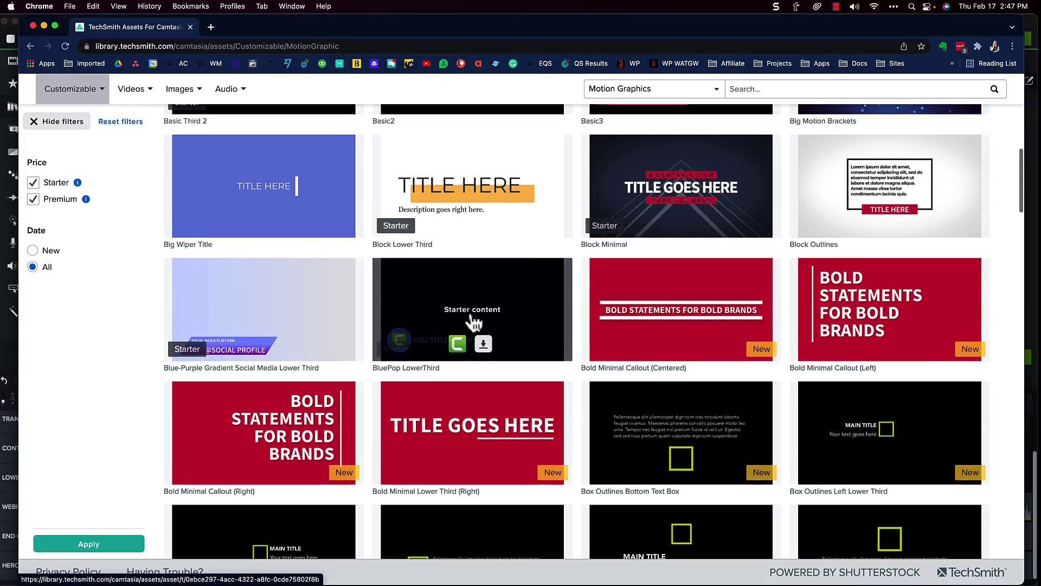
Open the BluePop LowerThird asset, send it to Camtasia, and return to the Camtasia 2021 editor
{"action": "left_click", "coordinate": [473, 322]}
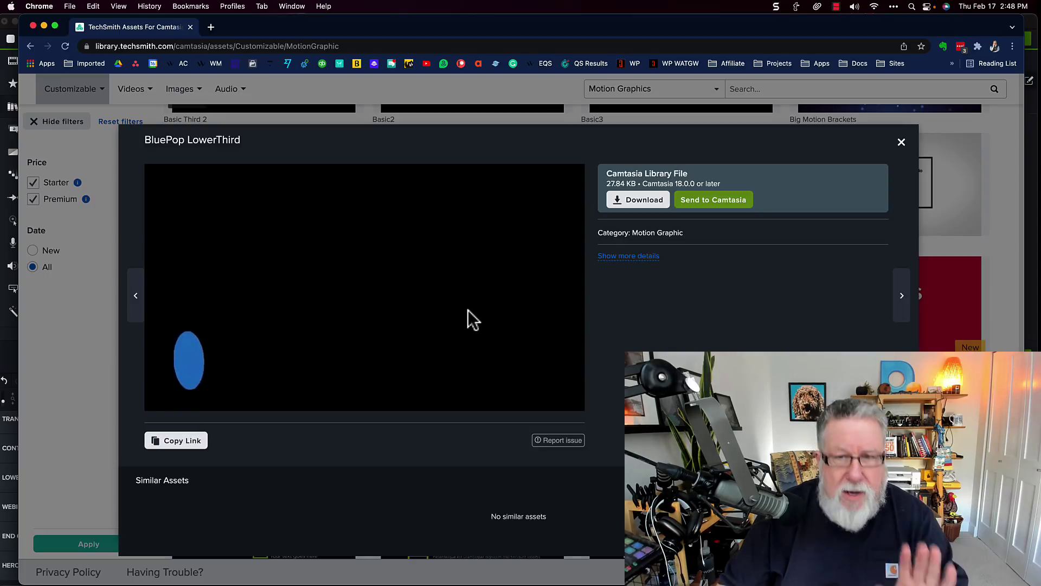
{"action": "left_click", "coordinate": [724, 203]}
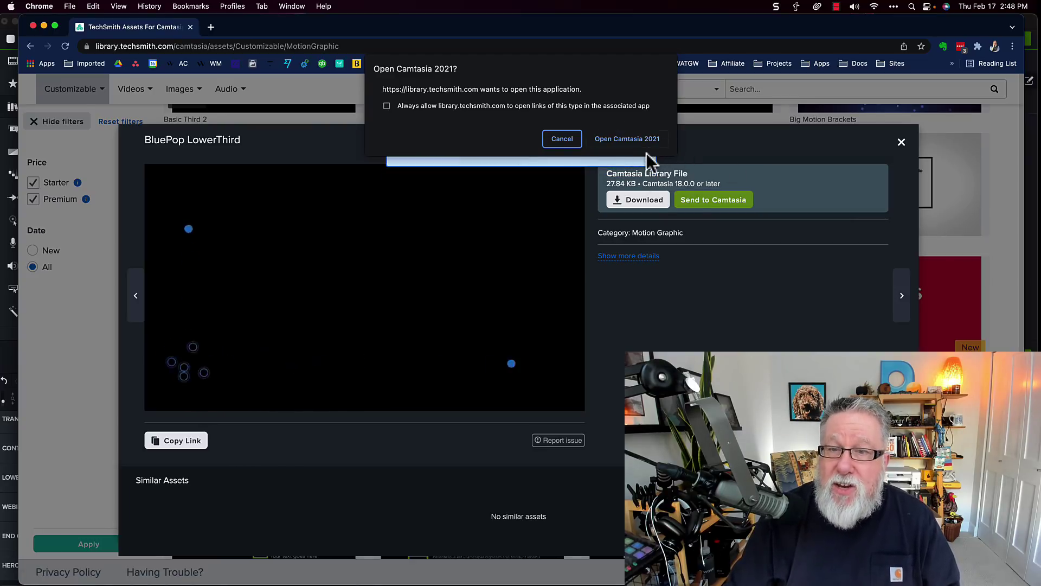
{"action": "mouse_move", "coordinate": [346, 582]}
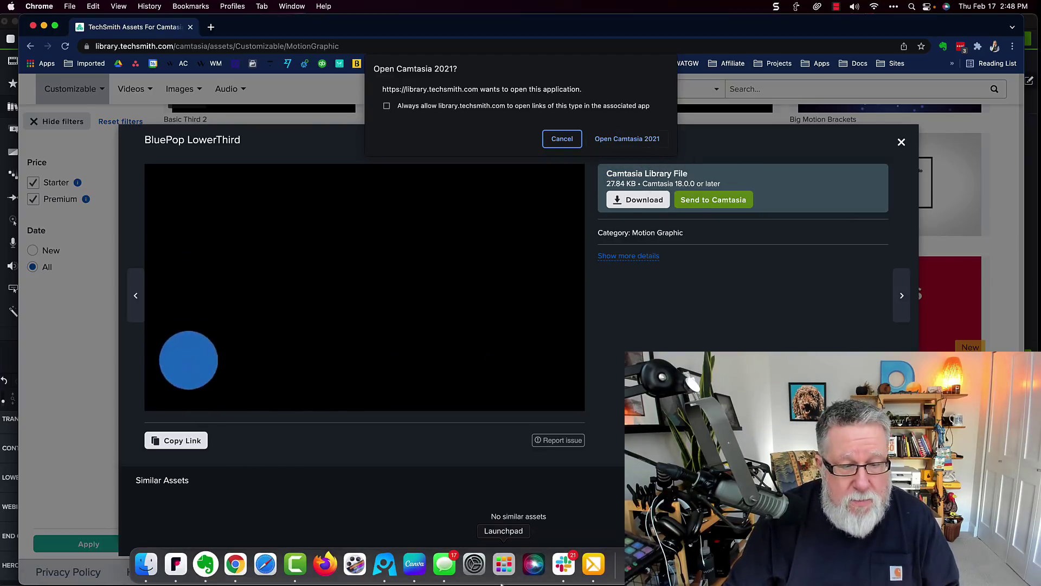
{"action": "left_click", "coordinate": [295, 565]}
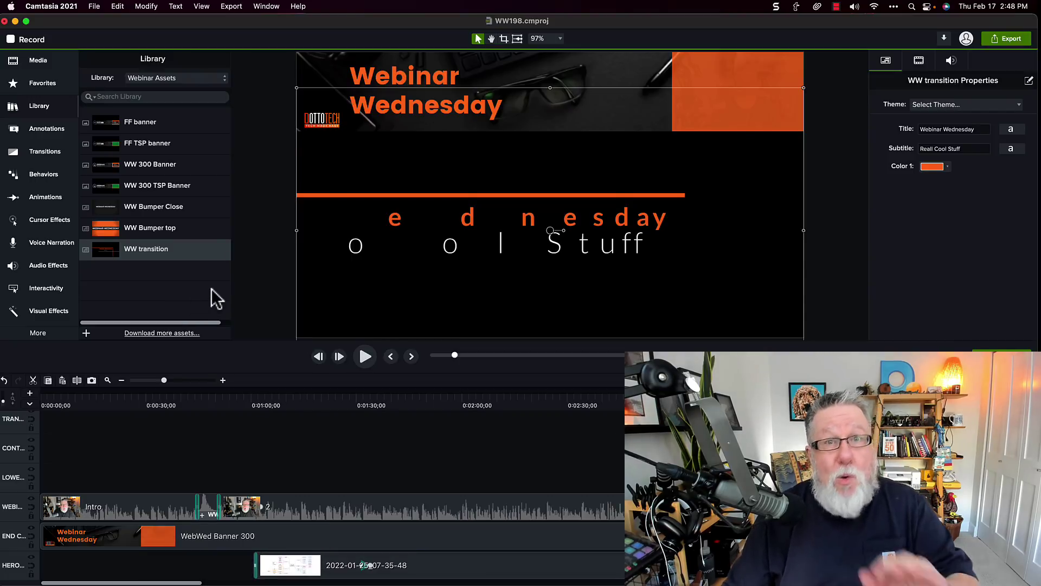
Switch the Library to the Downloads collection and select the BluePop_LowerThird asset
{"action": "scroll", "coordinate": [217, 298], "scroll_direction": "right", "scroll_amount": 1}
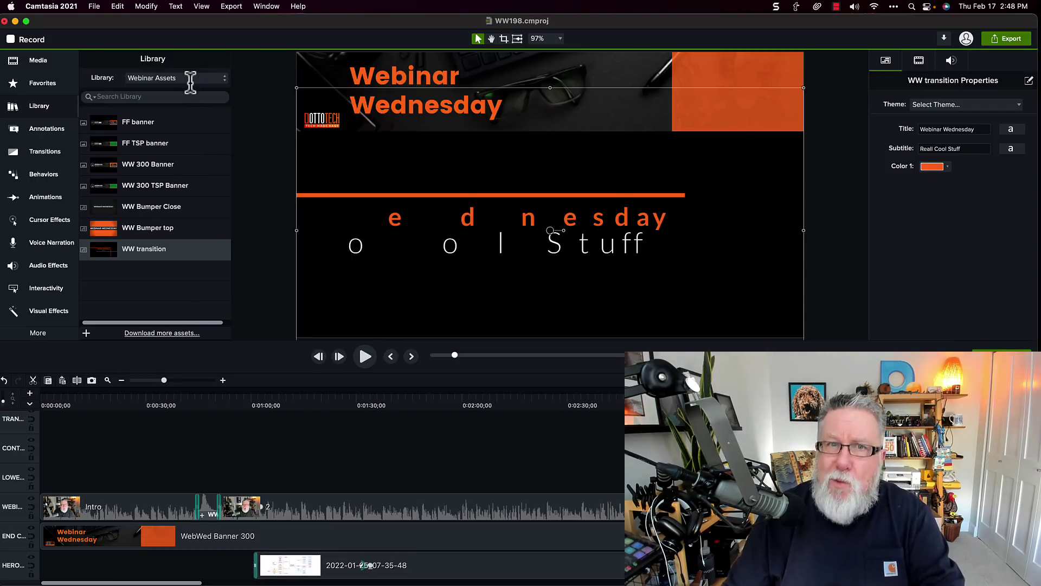
{"action": "left_click", "coordinate": [192, 80]}
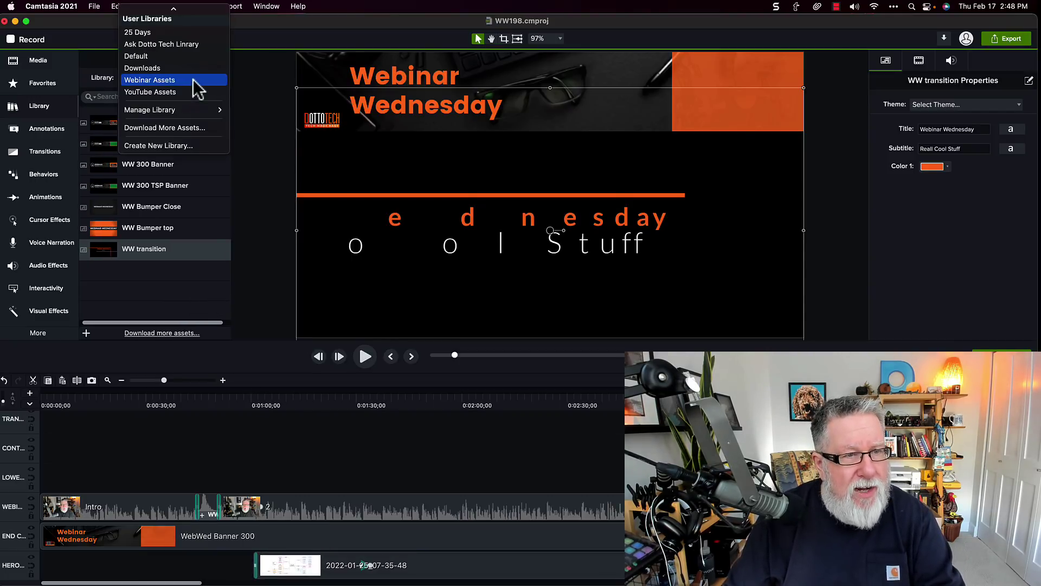
{"action": "scroll", "coordinate": [190, 81], "scroll_direction": "up", "scroll_amount": 1}
{"action": "left_click", "coordinate": [185, 79]}
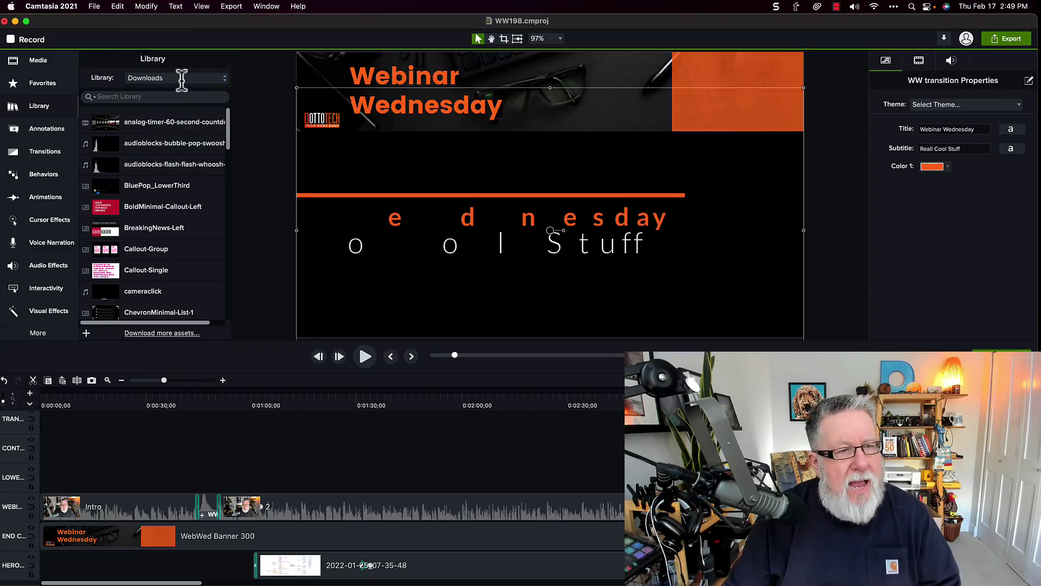
{"action": "left_click", "coordinate": [150, 187]}
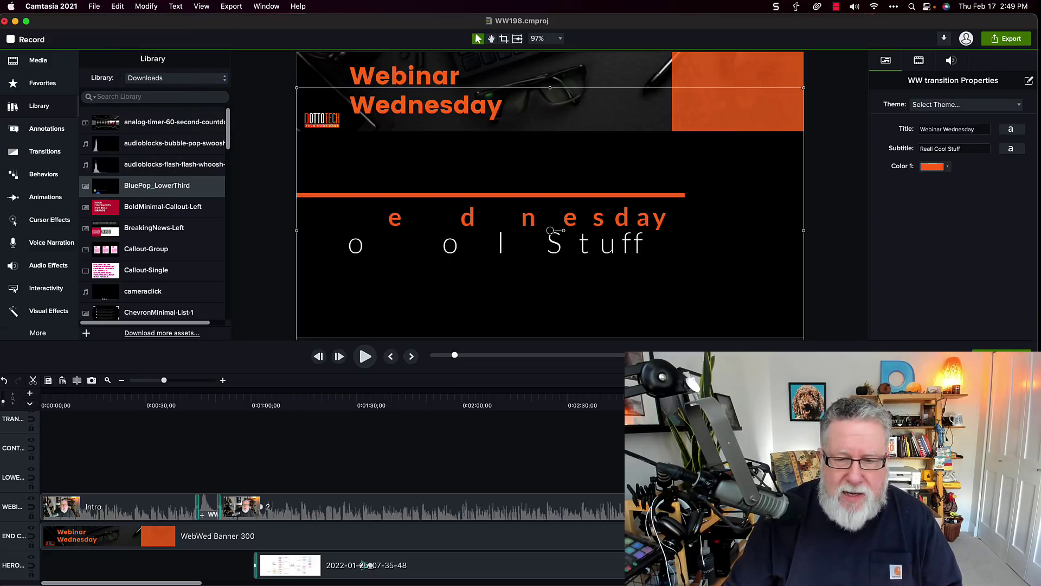
Bring the end of the timeline into view and clear the WW transition selection
{"action": "scroll", "coordinate": [326, 488], "scroll_direction": "right", "scroll_amount": 10}
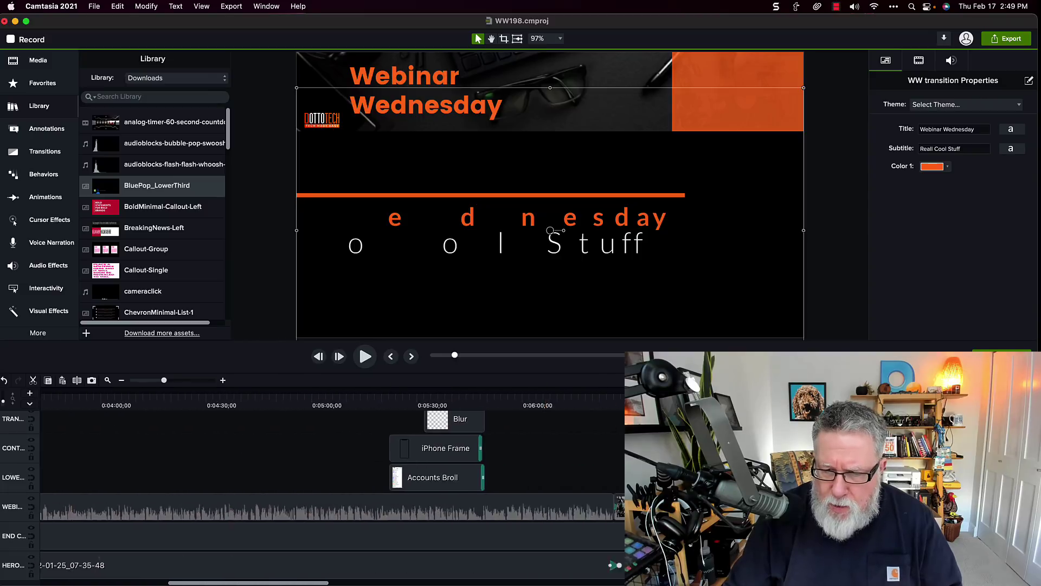
{"action": "scroll", "coordinate": [326, 488], "scroll_direction": "right", "scroll_amount": 15}
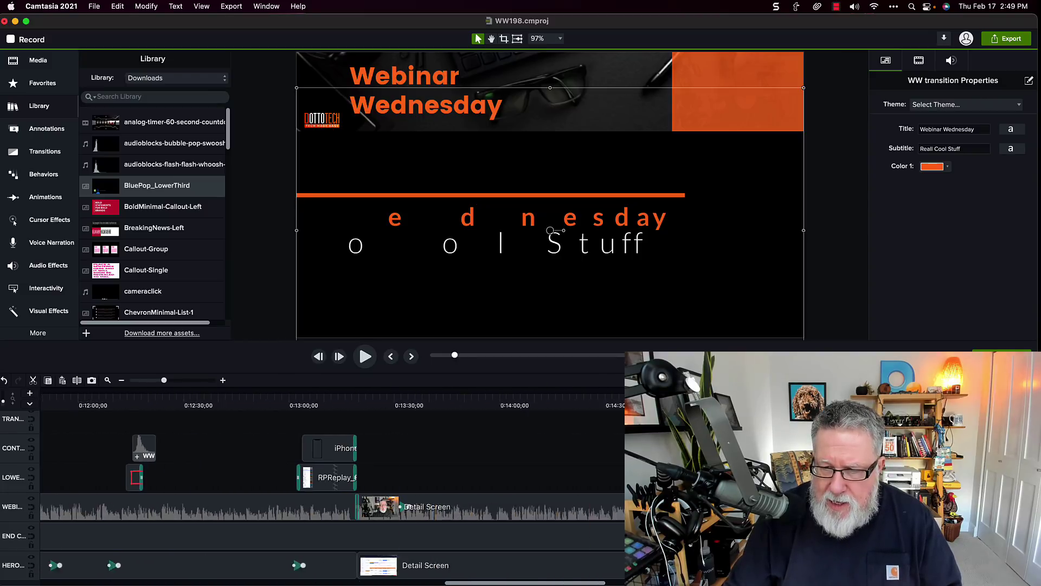
{"action": "scroll", "coordinate": [325, 488], "scroll_direction": "right", "scroll_amount": 10}
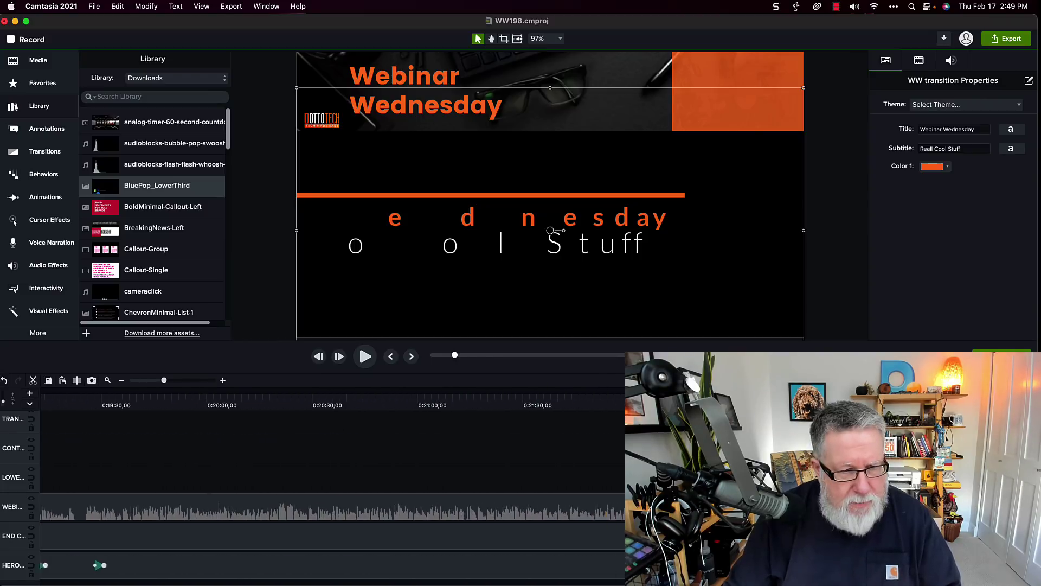
{"action": "scroll", "coordinate": [721, 472], "scroll_direction": "right", "scroll_amount": 9}
{"action": "left_click", "coordinate": [807, 443]}
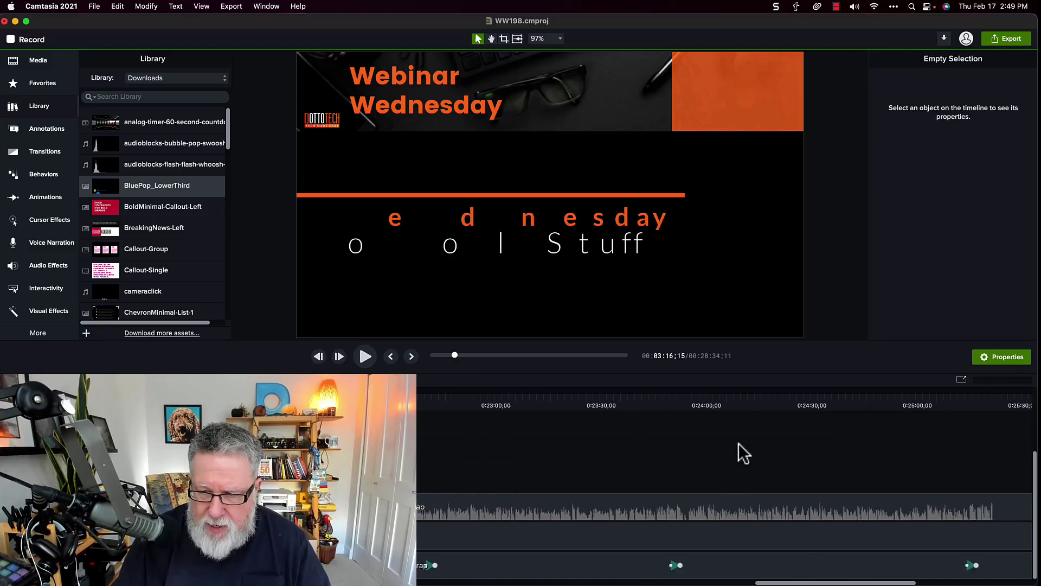
{"action": "scroll", "coordinate": [645, 467], "scroll_direction": "right", "scroll_amount": 3}
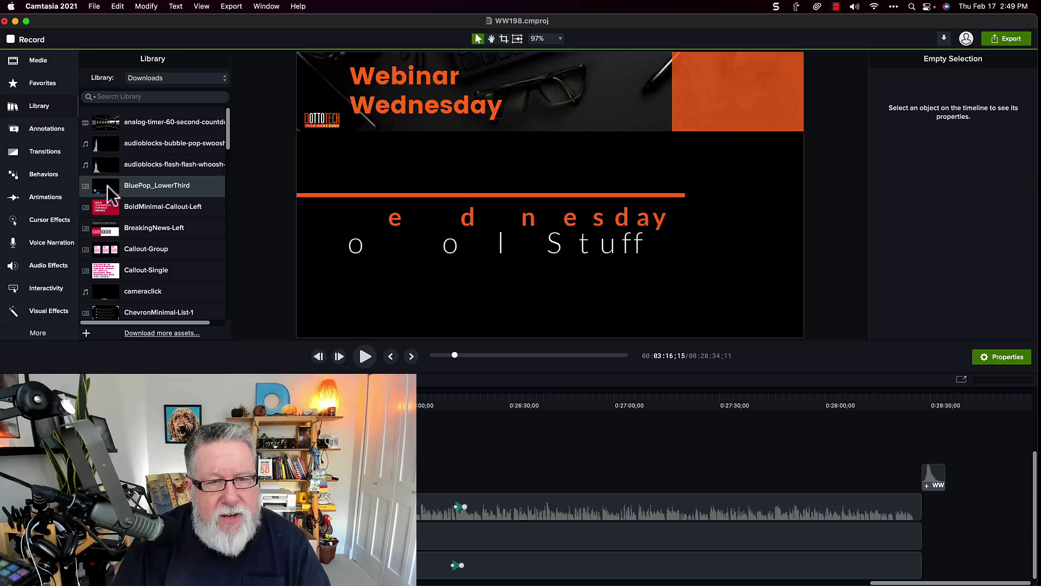
Place BluePop_LowerThird after the WW clip at the timeline's end and preview its animation
{"action": "left_click_drag", "start_coordinate": [111, 193], "coordinate": [972, 481]}
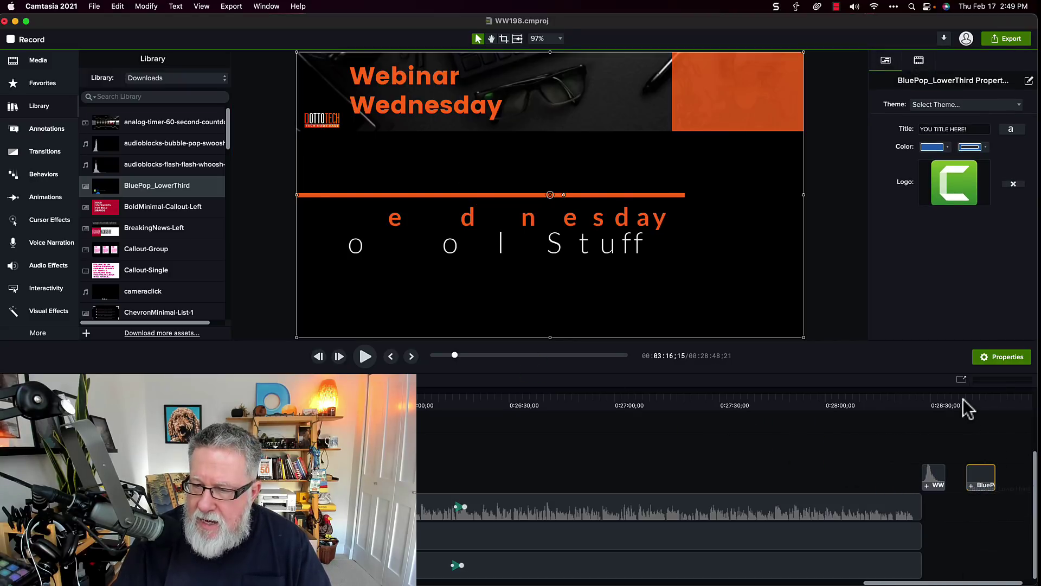
{"action": "left_click_drag", "start_coordinate": [965, 401], "coordinate": [970, 403]}
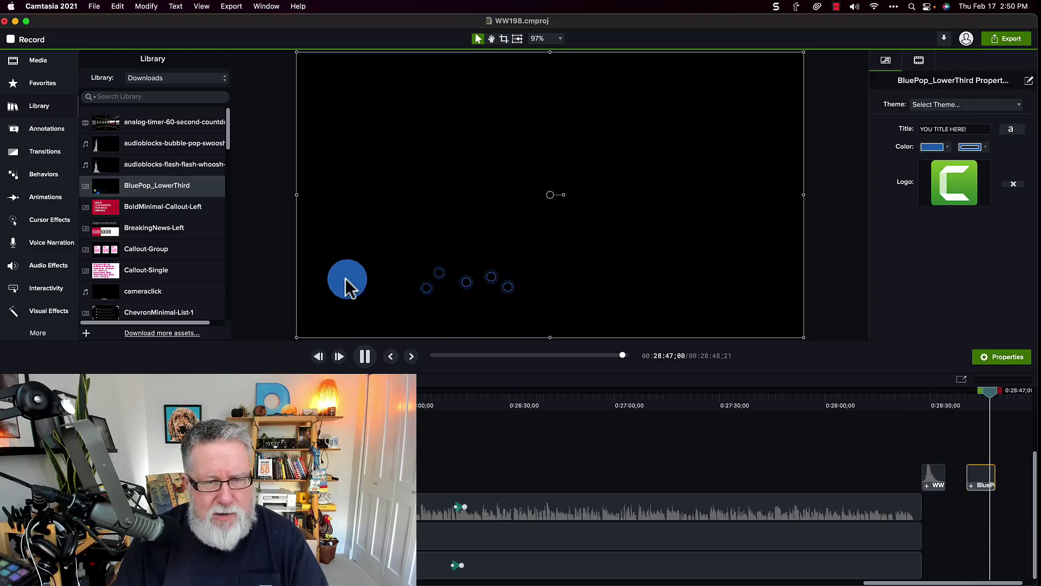
{"action": "key", "text": "space"}
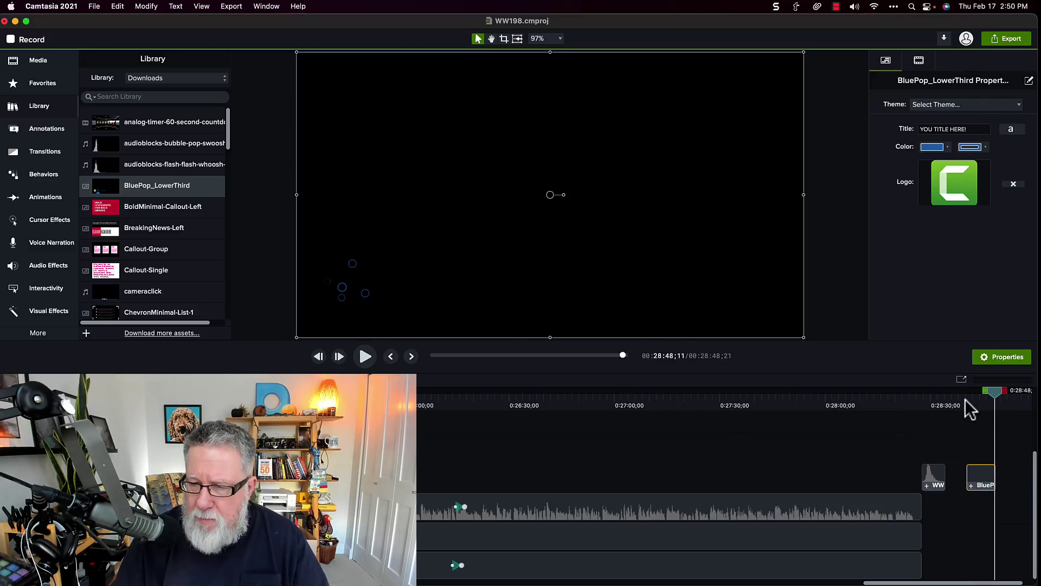
{"action": "left_click", "coordinate": [968, 404]}
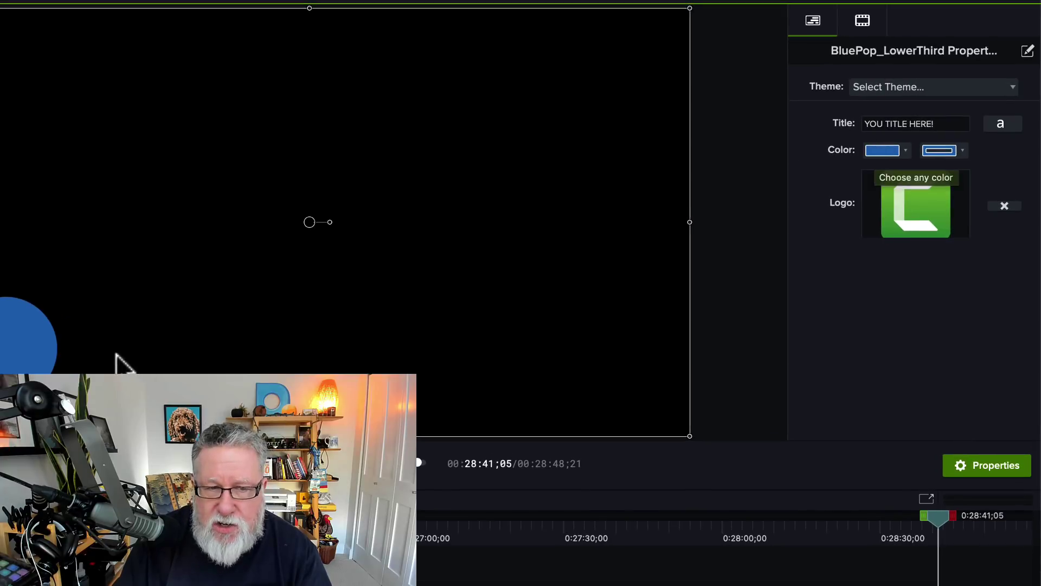
Set the lower third's Color to the orange swatch from the Dotto Tech 1 palette
{"action": "left_click", "coordinate": [893, 152]}
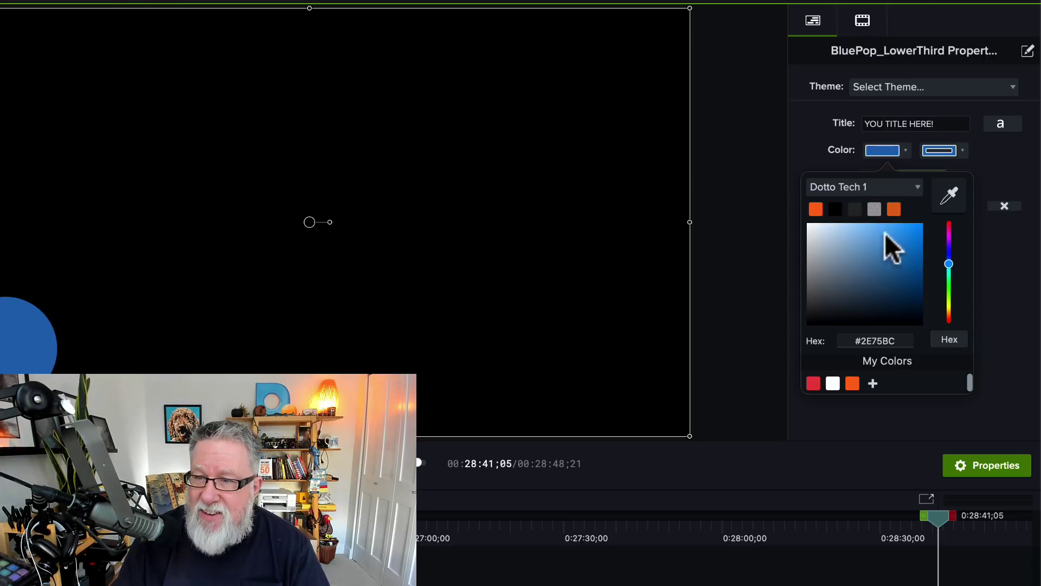
{"action": "left_click", "coordinate": [816, 209]}
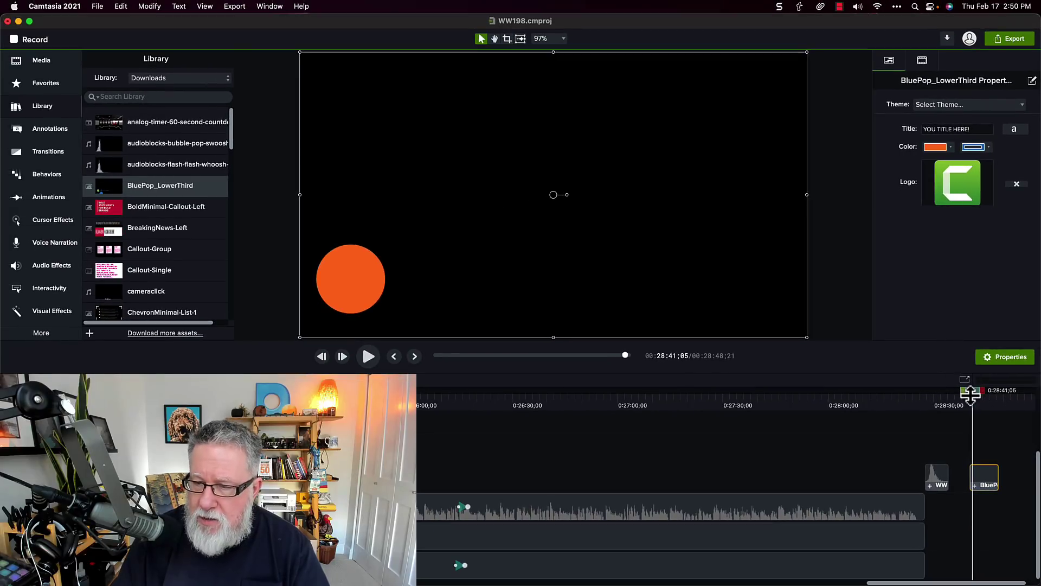
Play the orange-restyled lower third from its start
{"action": "left_click_drag", "start_coordinate": [971, 395], "coordinate": [971, 402]}
{"action": "key", "text": "space"}
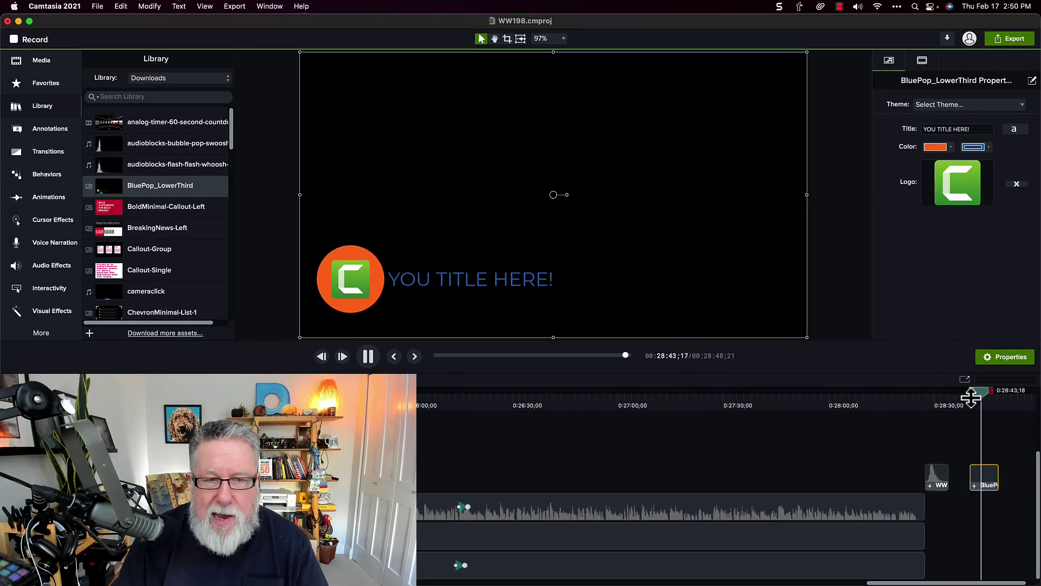
{"action": "key", "text": "space"}
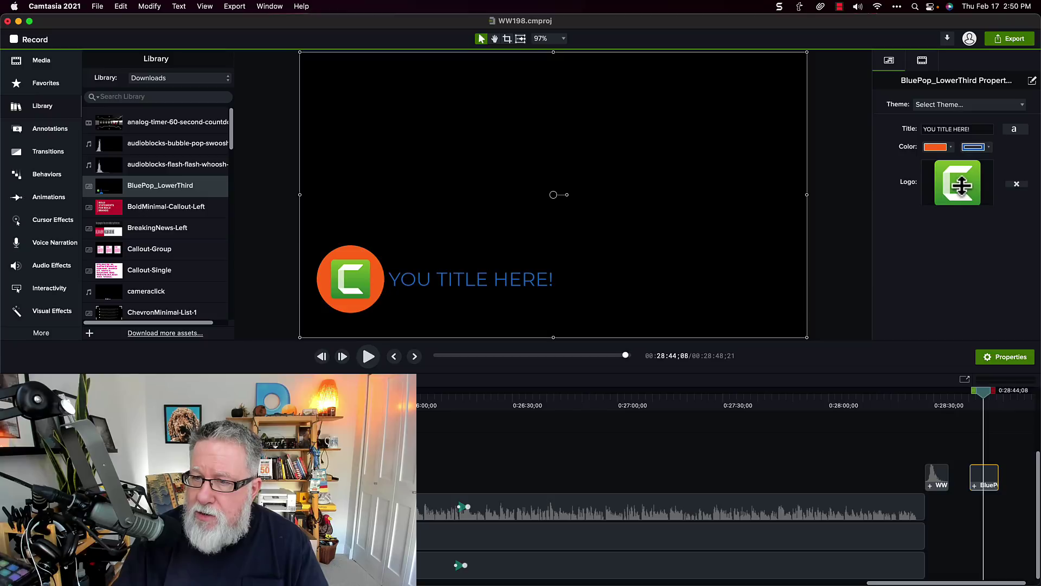
Replace the Camtasia logo with the Dotto Tech image and replay the lower third
{"action": "scroll", "coordinate": [1004, 183], "scroll_direction": "down", "scroll_amount": 1}
{"action": "left_click", "coordinate": [1017, 175]}
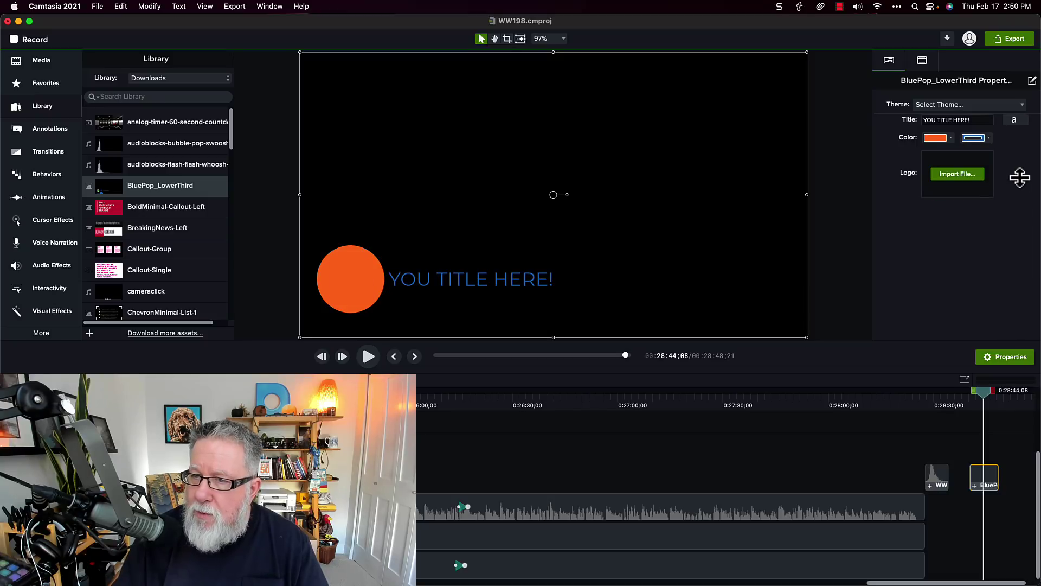
{"action": "left_click", "coordinate": [958, 174]}
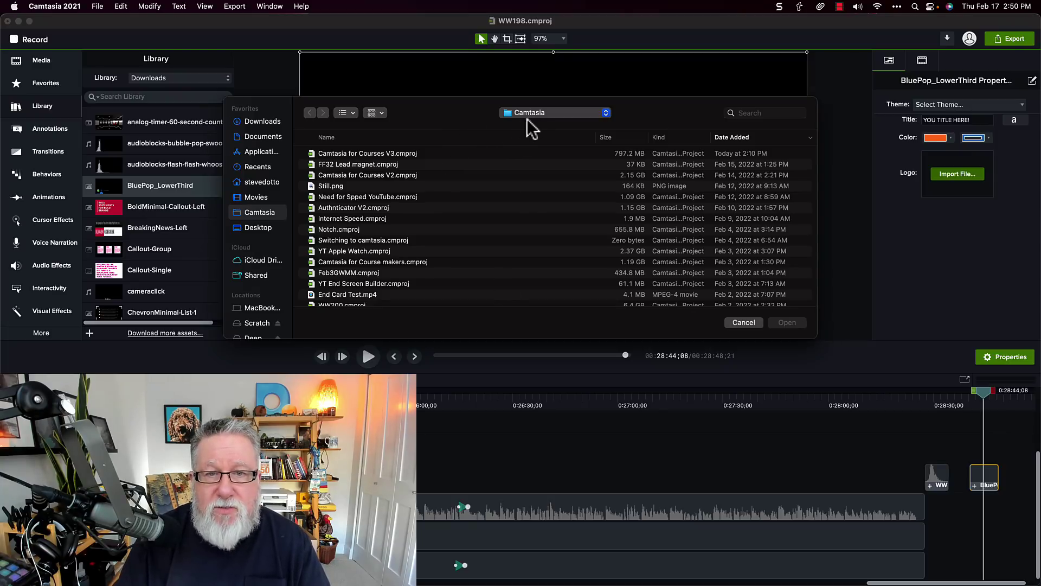
{"action": "double_click", "coordinate": [415, 185]}
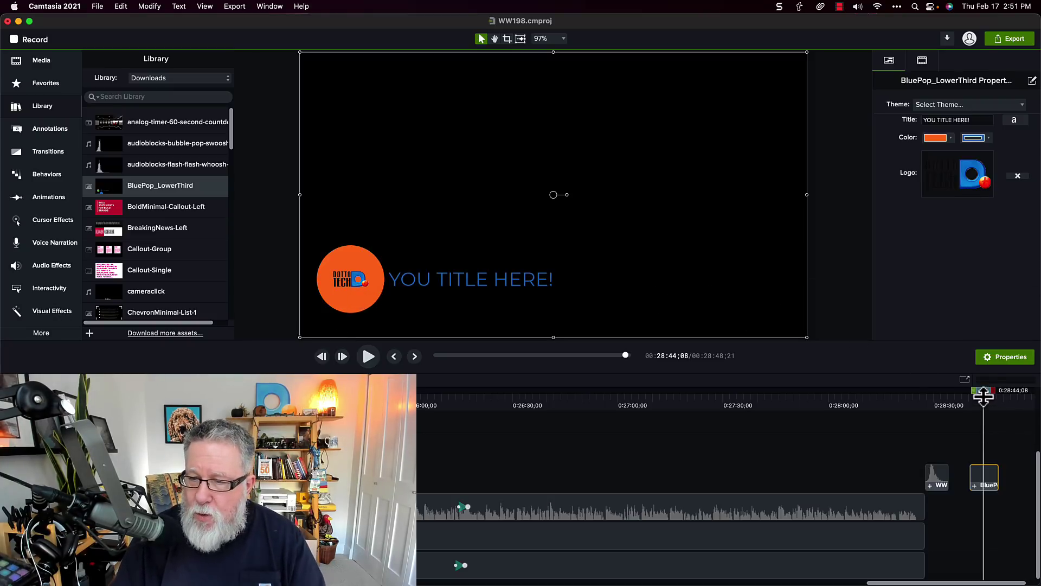
{"action": "left_click_drag", "start_coordinate": [984, 394], "coordinate": [971, 404]}
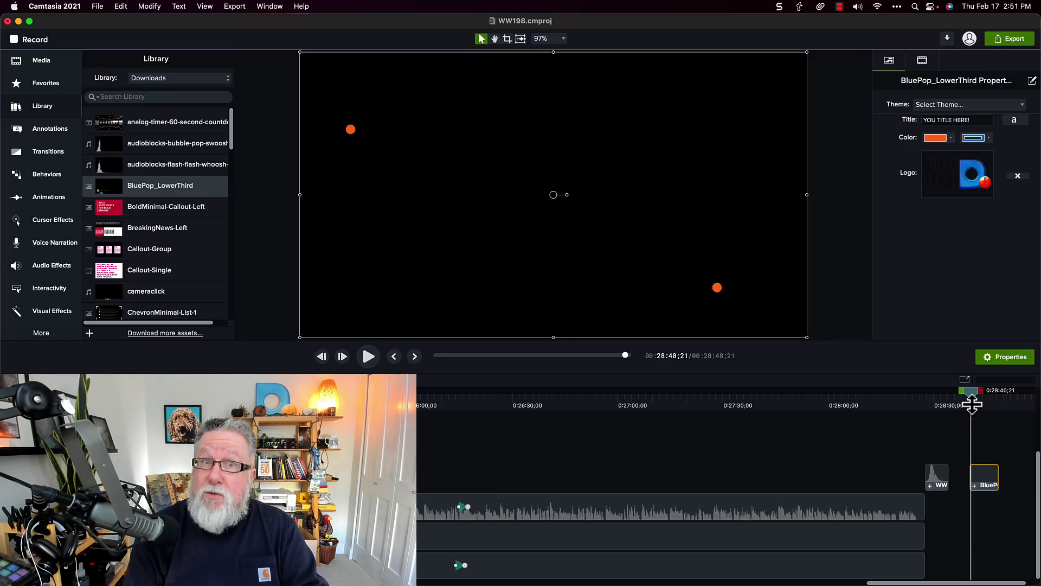
{"action": "key", "text": "space"}
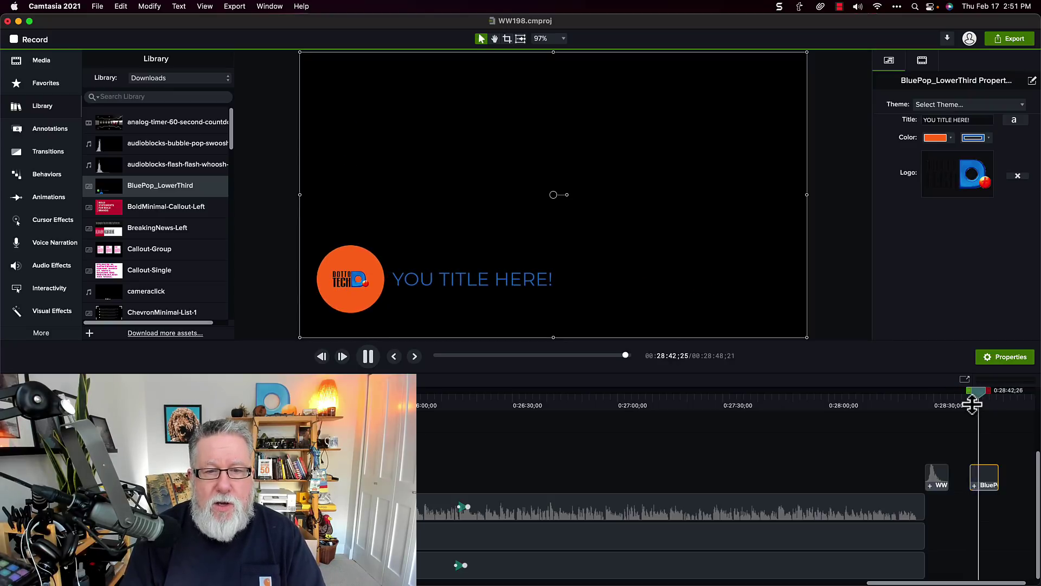
{"action": "key", "text": "space"}
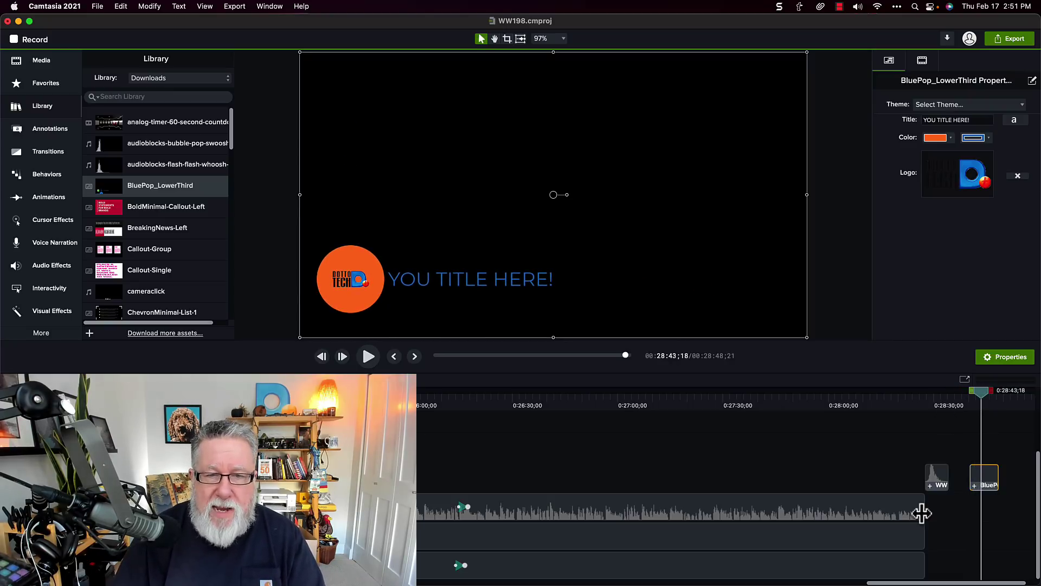
Look through the theme list and scale/position settings without changing anything
{"action": "left_click", "coordinate": [947, 105]}
{"action": "left_click", "coordinate": [946, 105]}
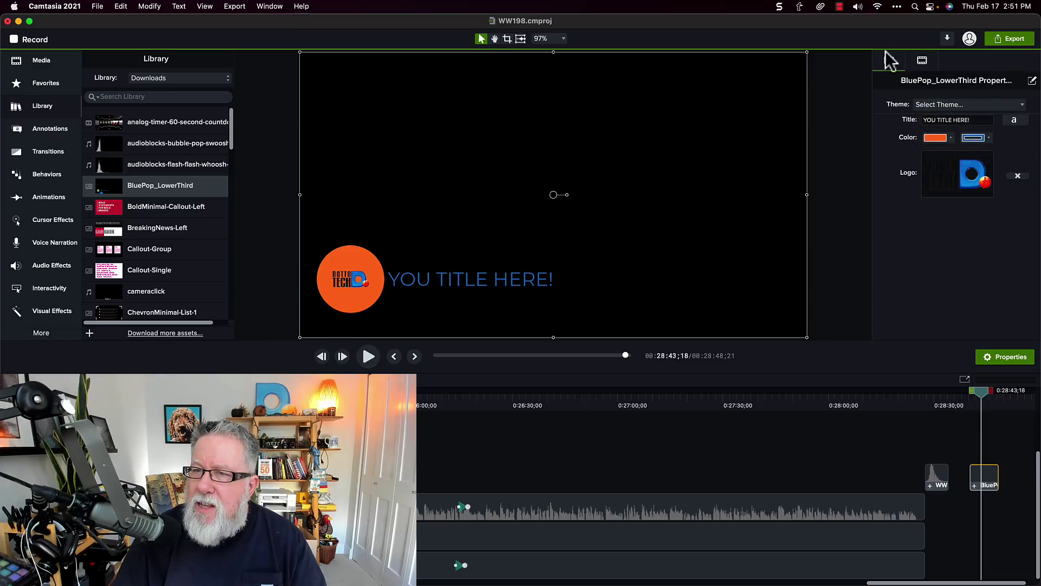
{"action": "left_click", "coordinate": [922, 62]}
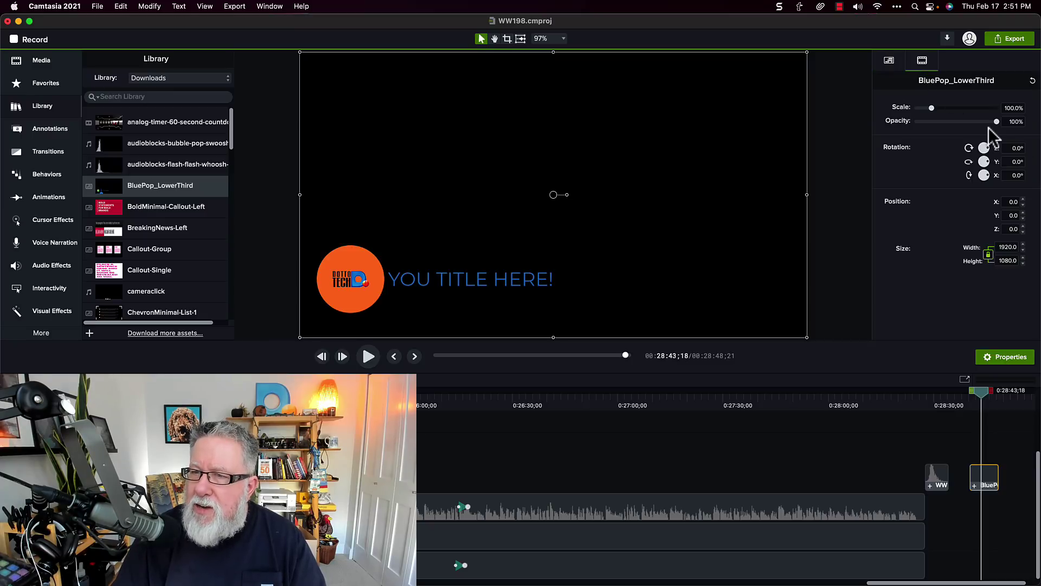
{"action": "left_click", "coordinate": [890, 61]}
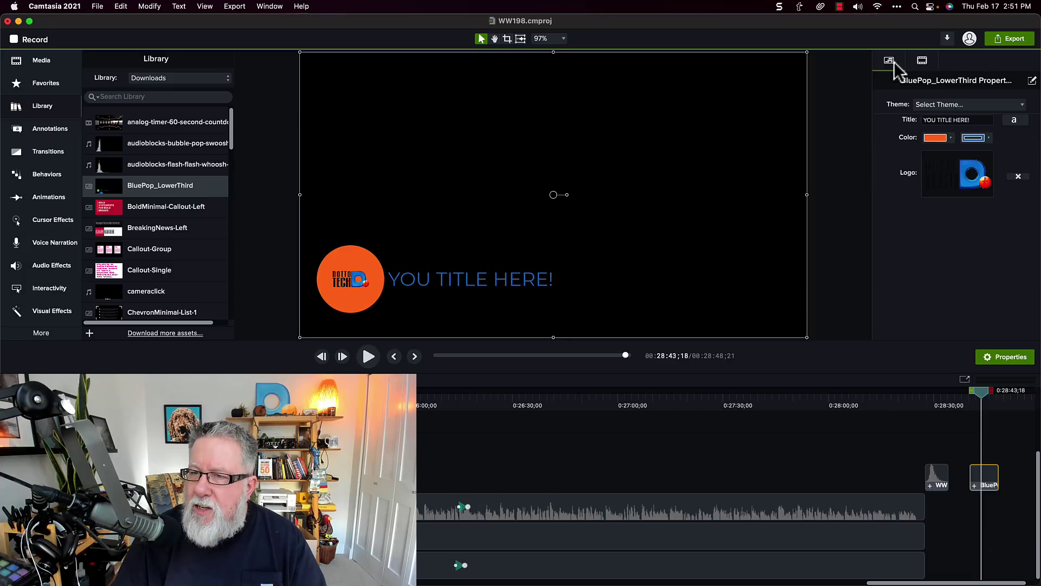
Replace the placeholder title text with the presenter's name
{"action": "left_click", "coordinate": [955, 119]}
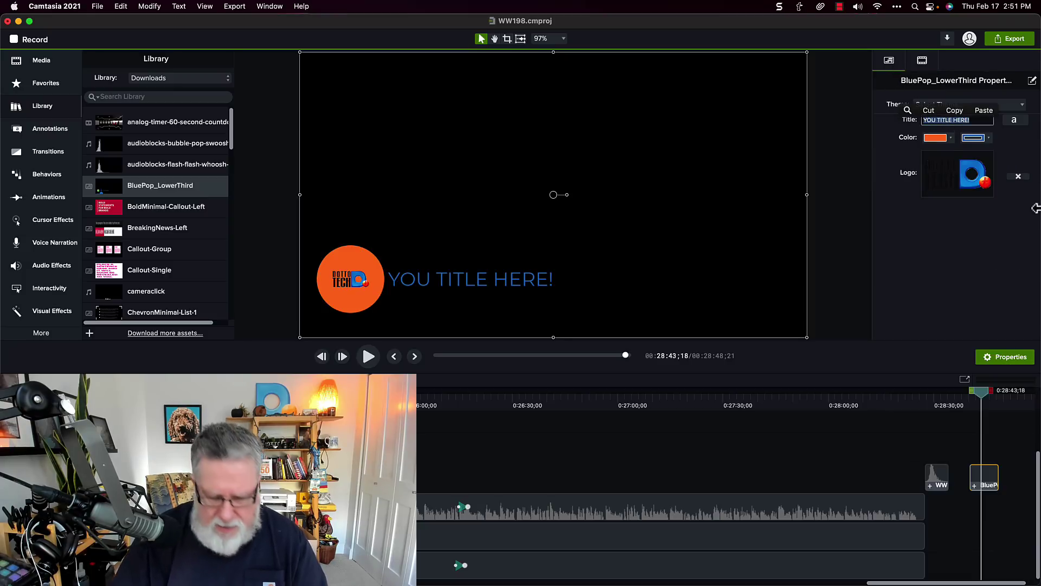
{"action": "type", "text": "Steve Dotto Esq"}
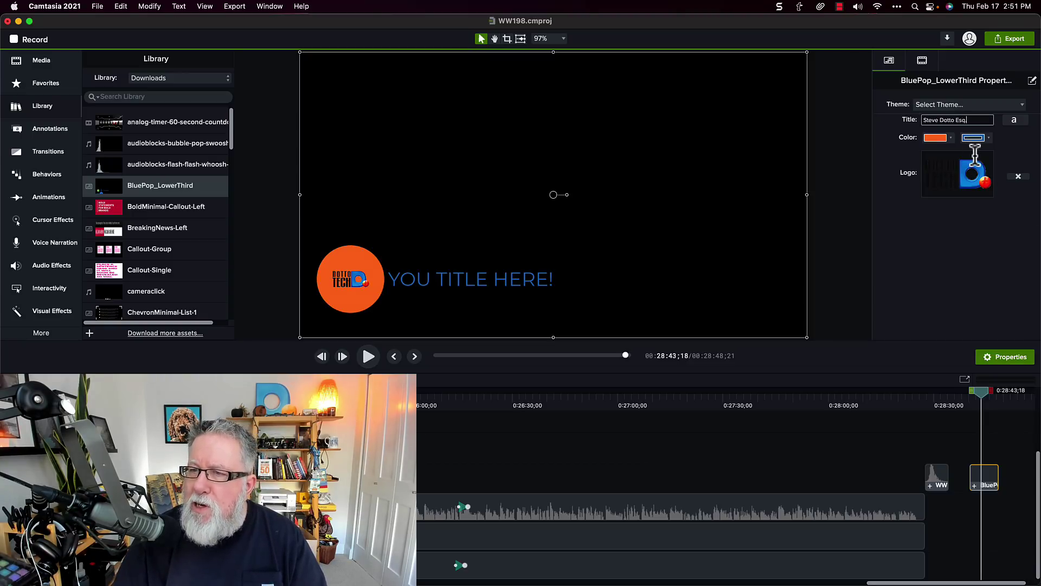
{"action": "type", "text": "."}
Make the title text orange and replay the lower third
{"action": "left_click", "coordinate": [1019, 120]}
{"action": "left_click", "coordinate": [1013, 139]}
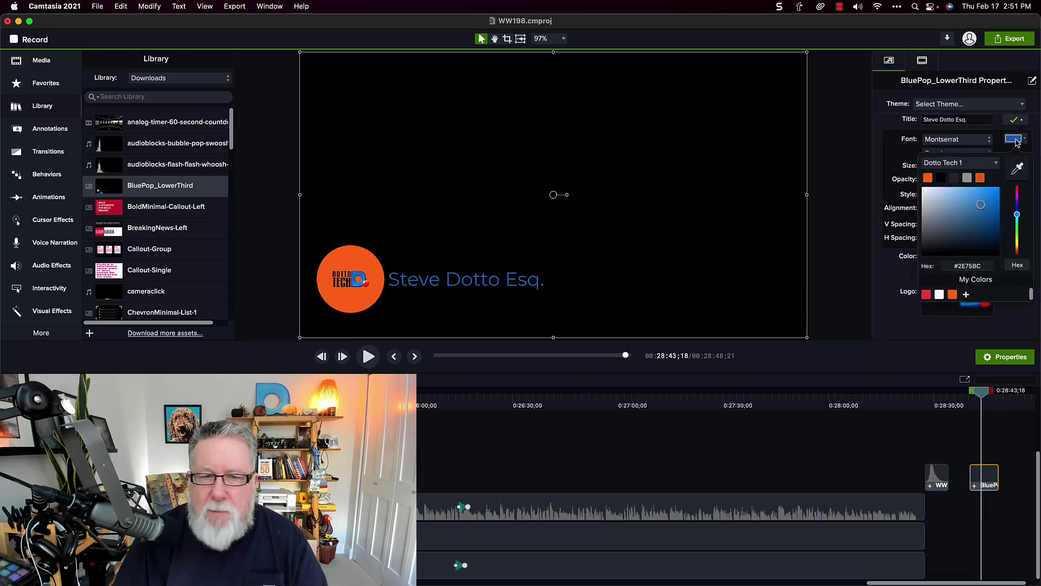
{"action": "left_click", "coordinate": [1013, 139]}
{"action": "left_click", "coordinate": [1015, 140]}
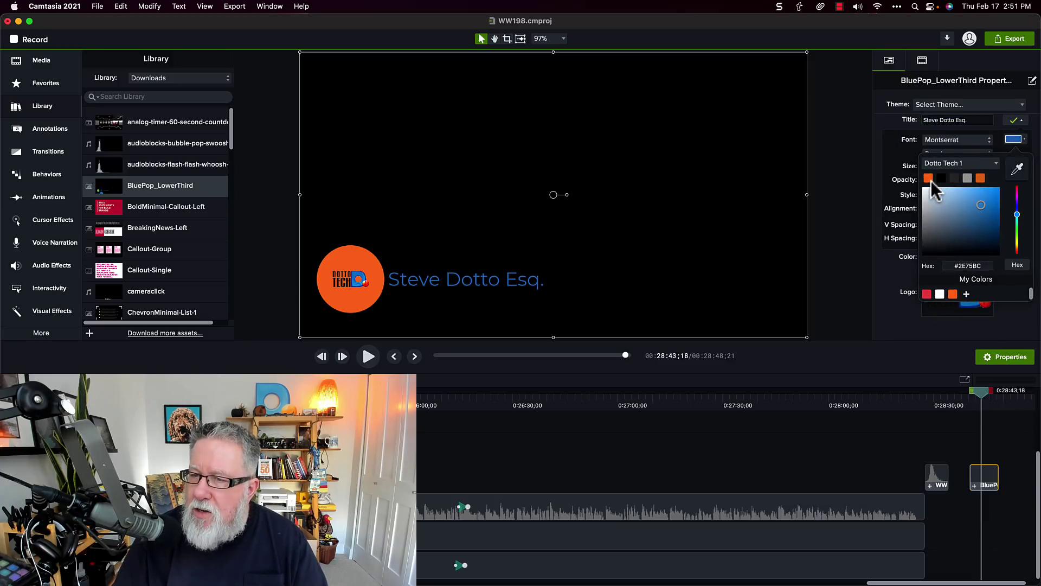
{"action": "key", "text": "Escape"}
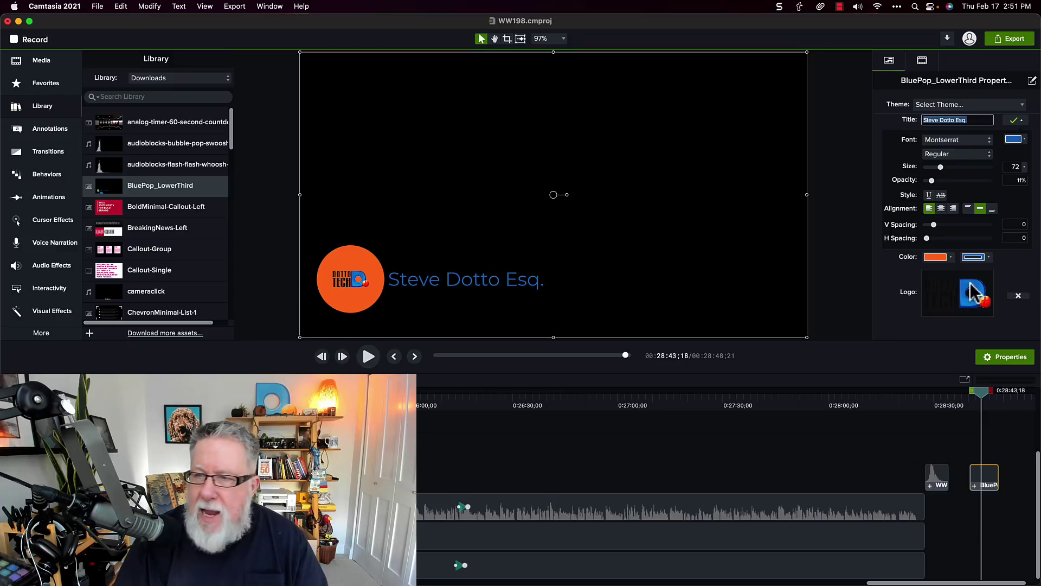
{"action": "left_click", "coordinate": [1013, 139]}
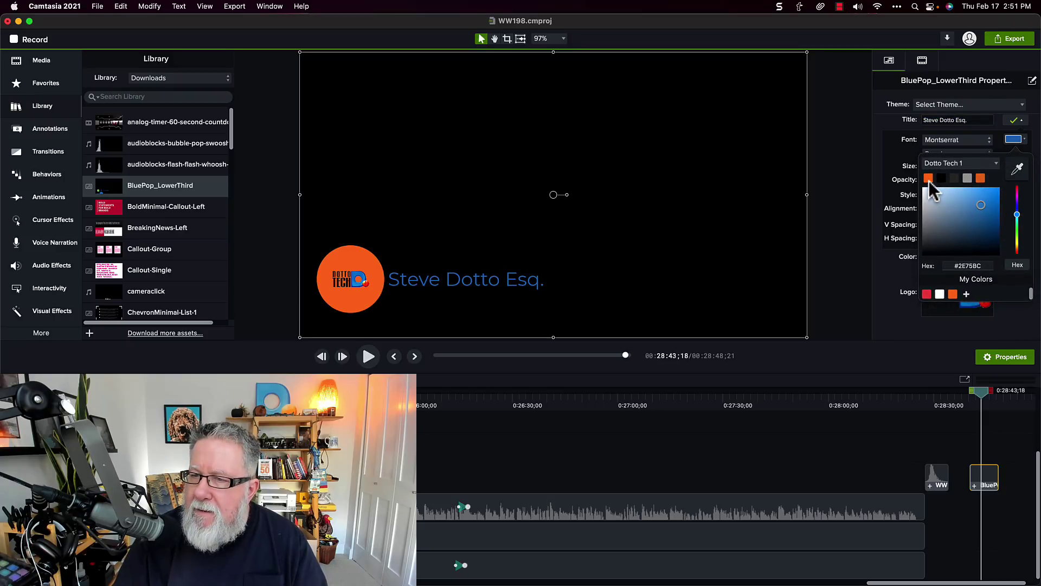
{"action": "left_click", "coordinate": [930, 180]}
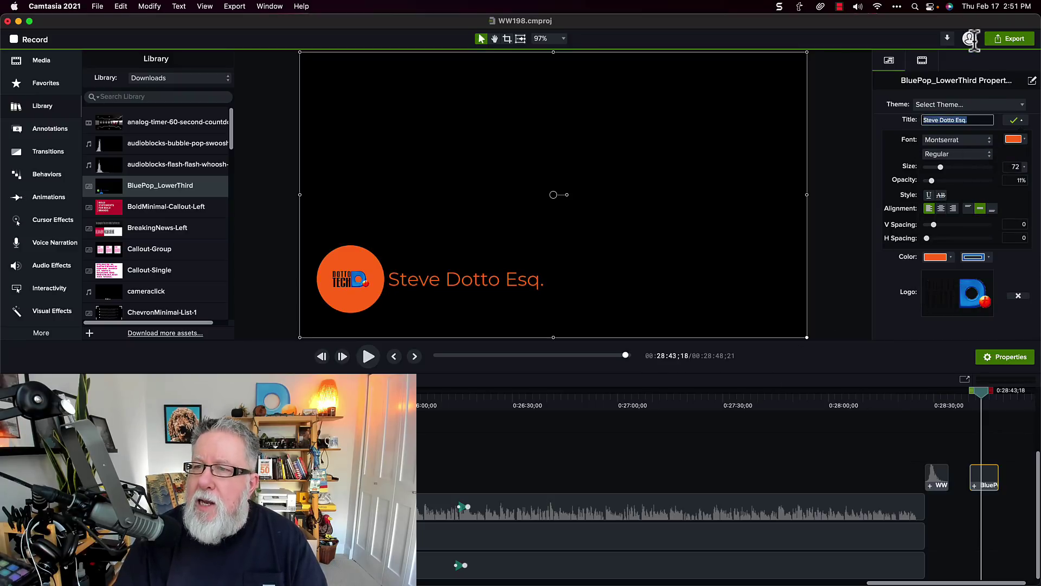
{"action": "left_click_drag", "start_coordinate": [986, 402], "coordinate": [973, 411]}
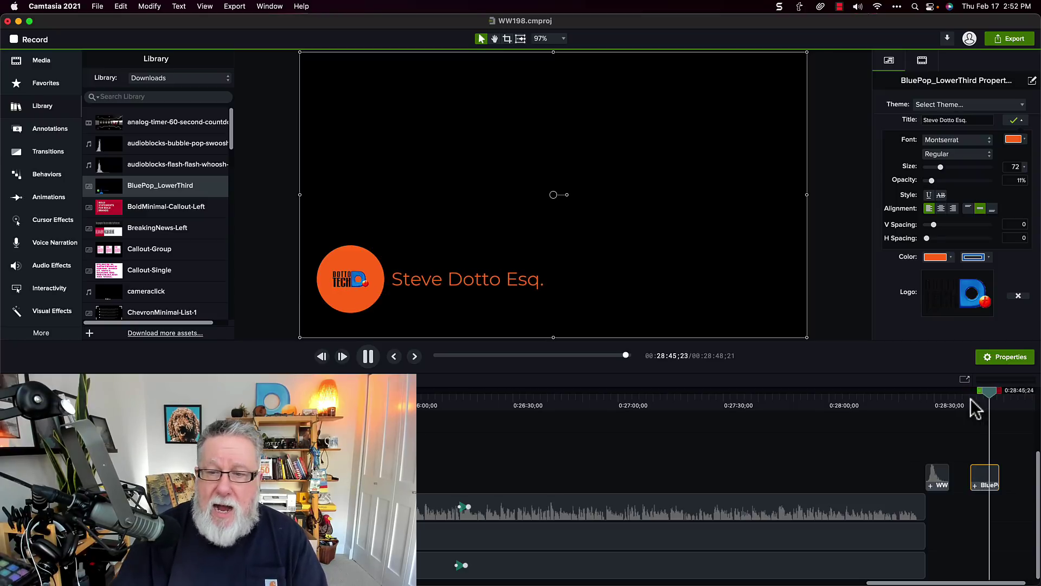
{"action": "key", "text": "space"}
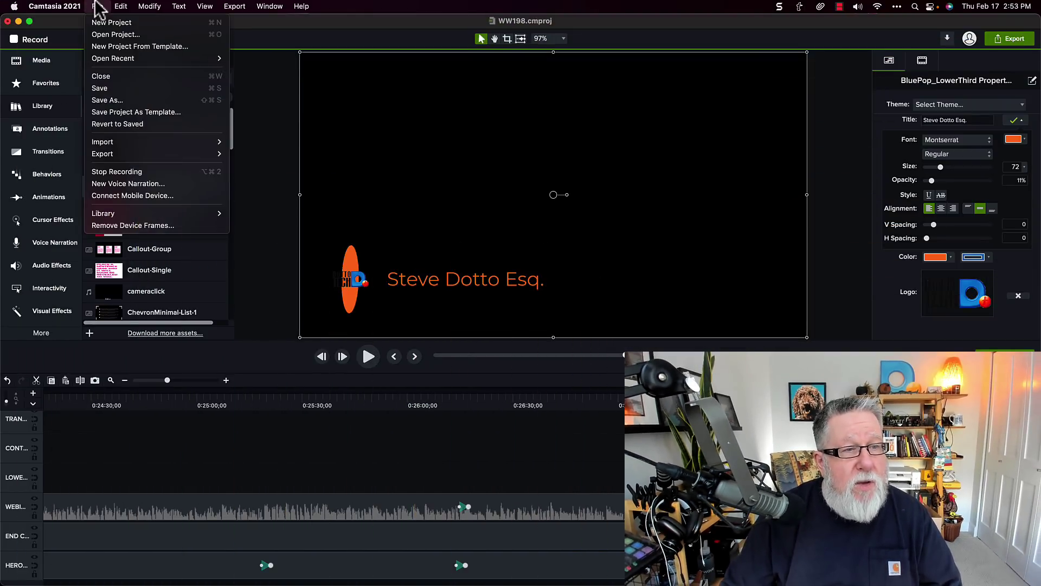
Show the File > Export destinations, including Local File, YouTube and Google Drive
{"action": "mouse_move", "coordinate": [141, 154]}
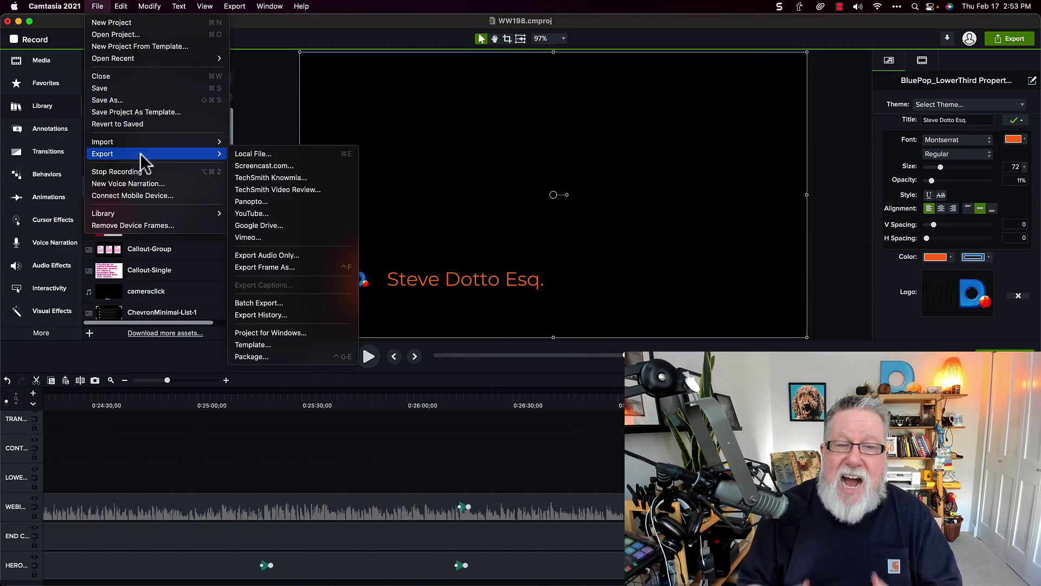